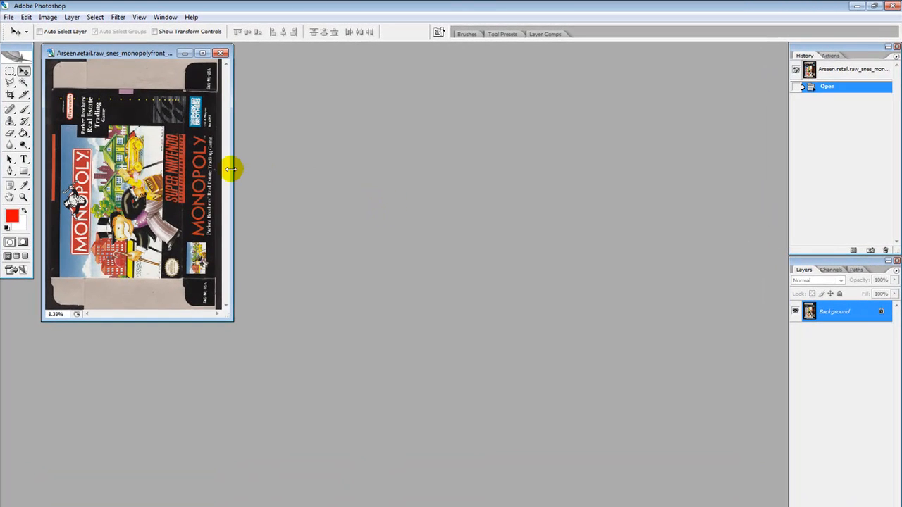
Step: Maximize the box scan's document window and rotate the canvas 90° clockwise
left_click_drag(149, 55, 298, 76)
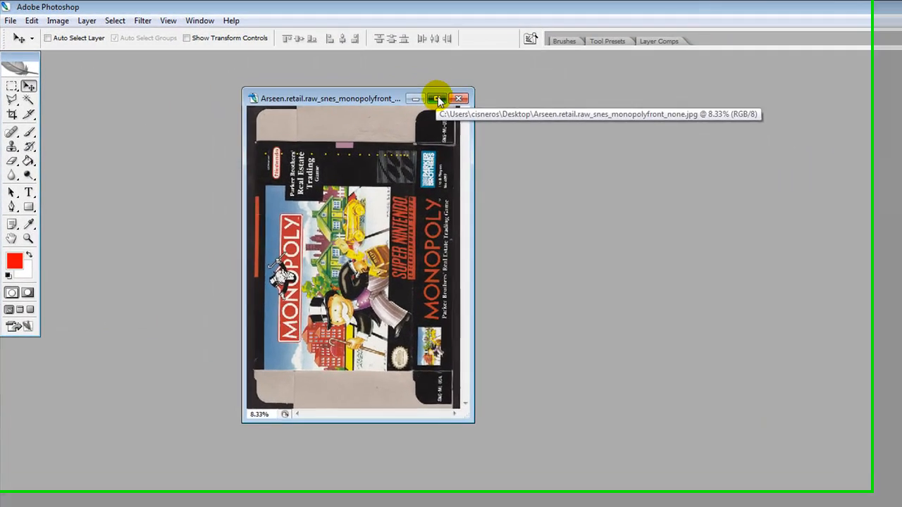
left_click(367, 83)
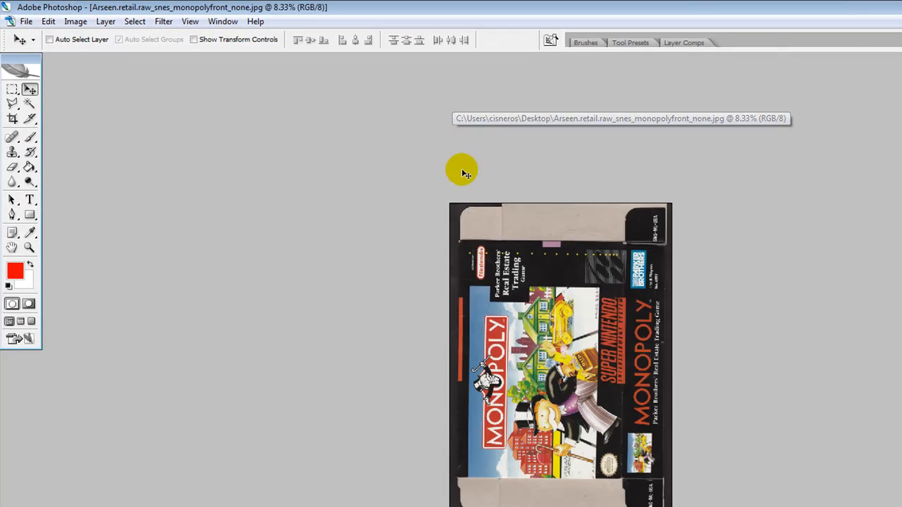
left_click(29, 247)
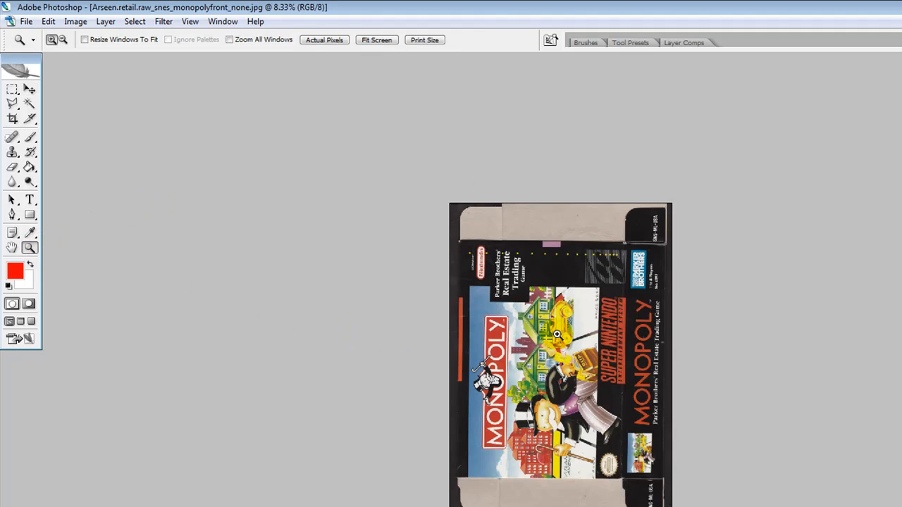
left_click(557, 334)
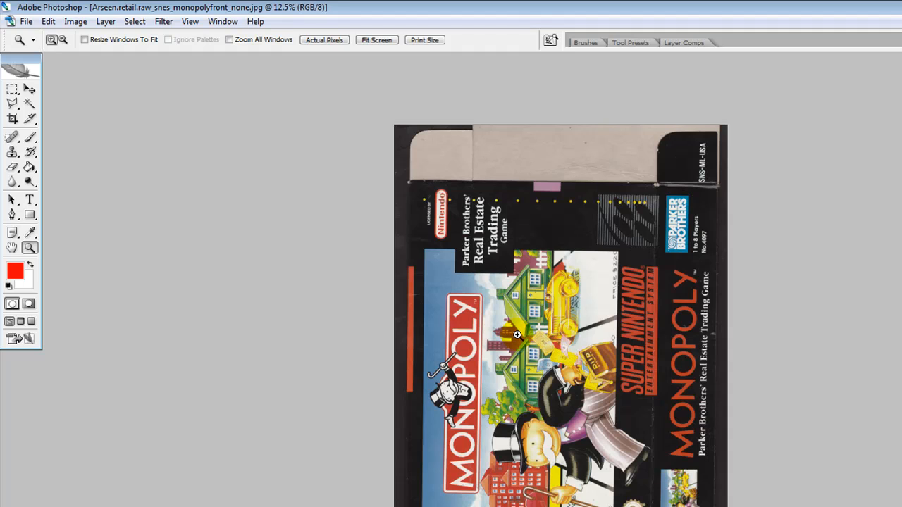
left_click(387, 263)
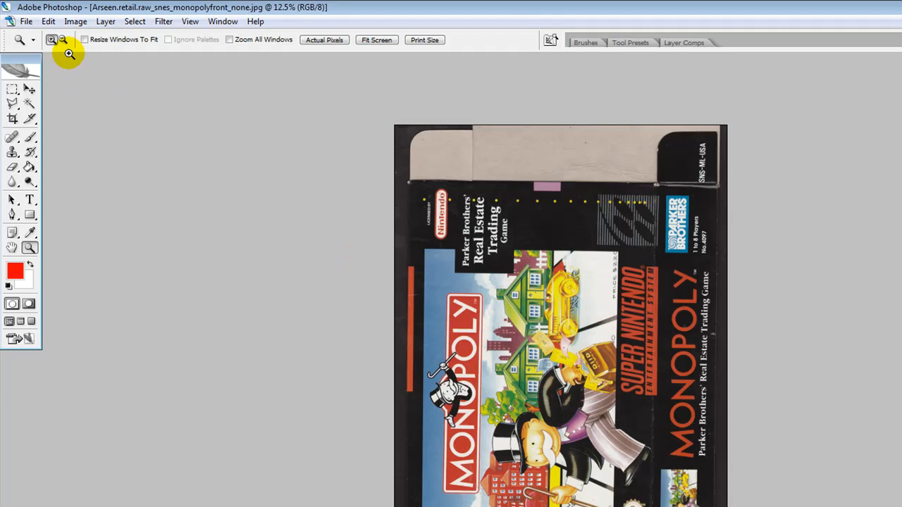
left_click(74, 22)
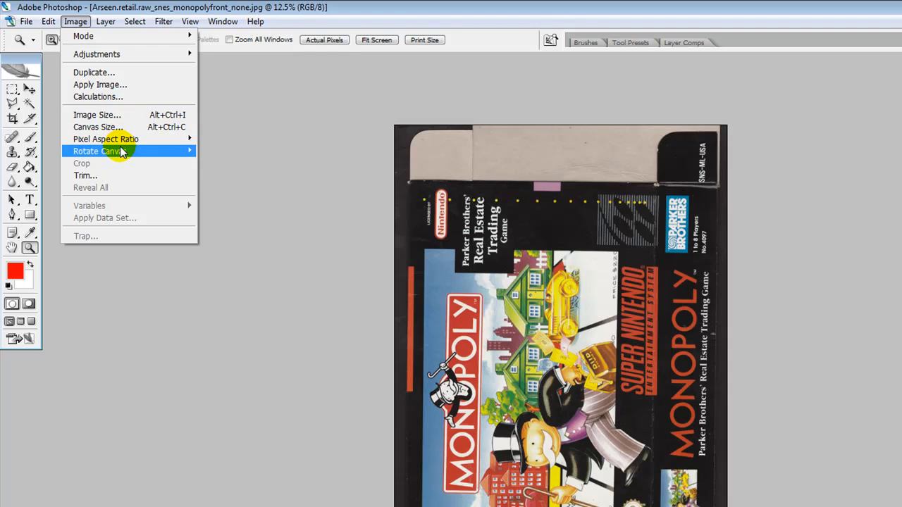
mouse_move(121, 152)
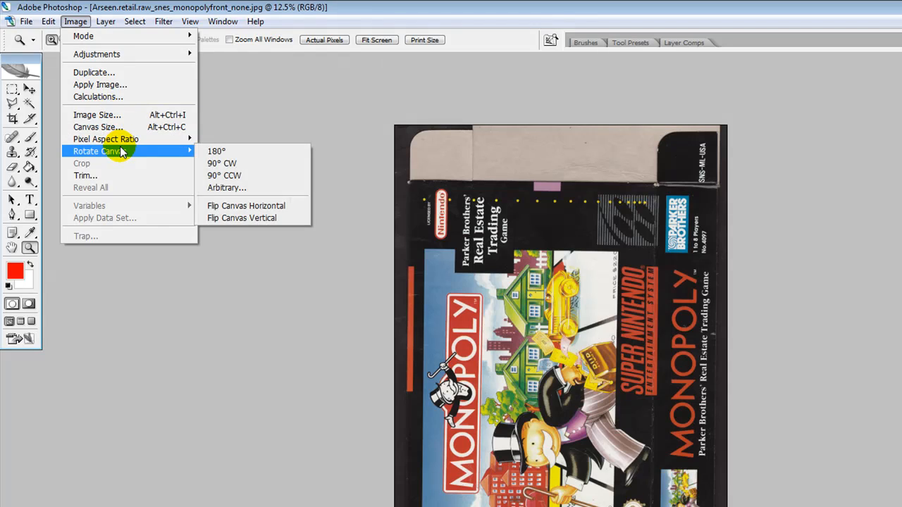
left_click(224, 163)
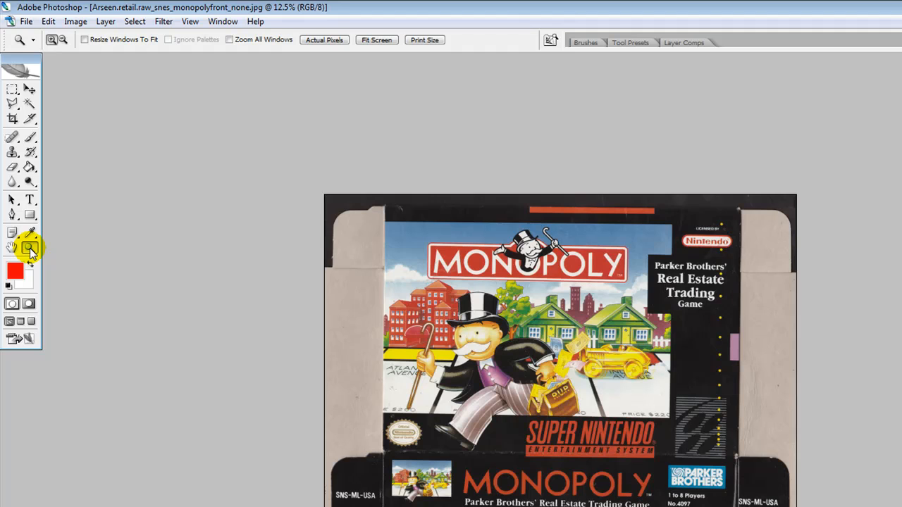
Step: Draw a crop frame around the MONOPOLY title and its tagline on the lower strip of the box
left_click(458, 317)
left_click(506, 347)
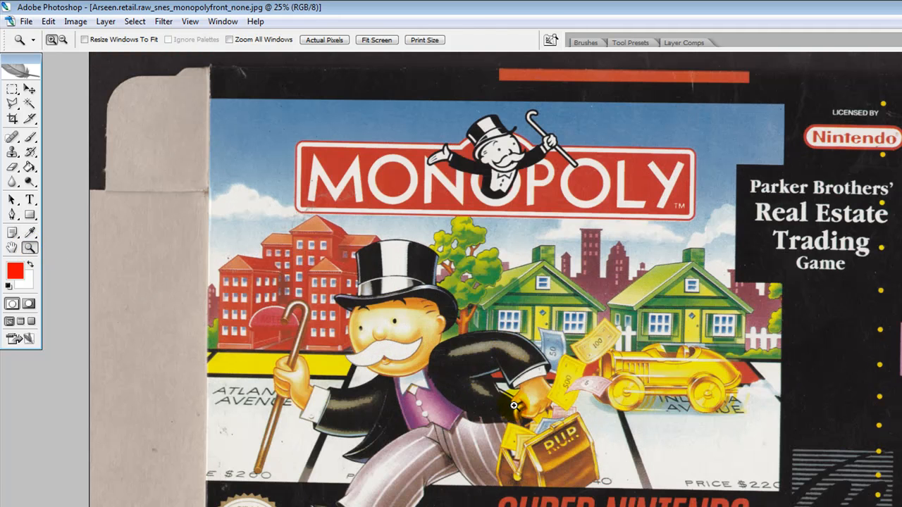
left_click(494, 471)
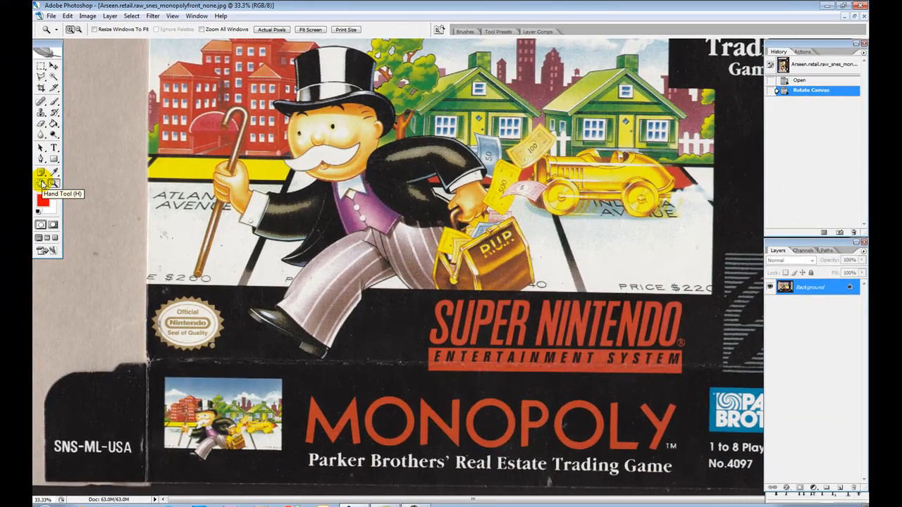
left_click(41, 183)
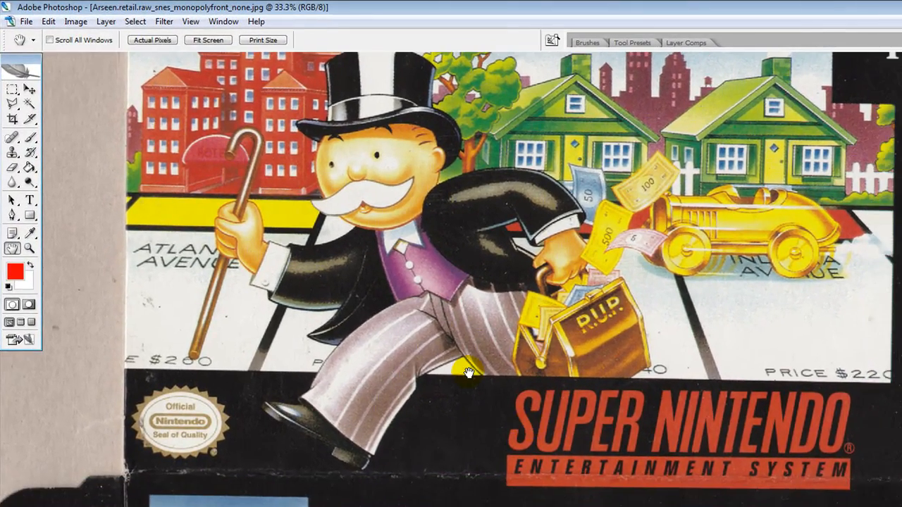
left_click_drag(402, 328, 346, 329)
left_click_drag(423, 444, 430, 372)
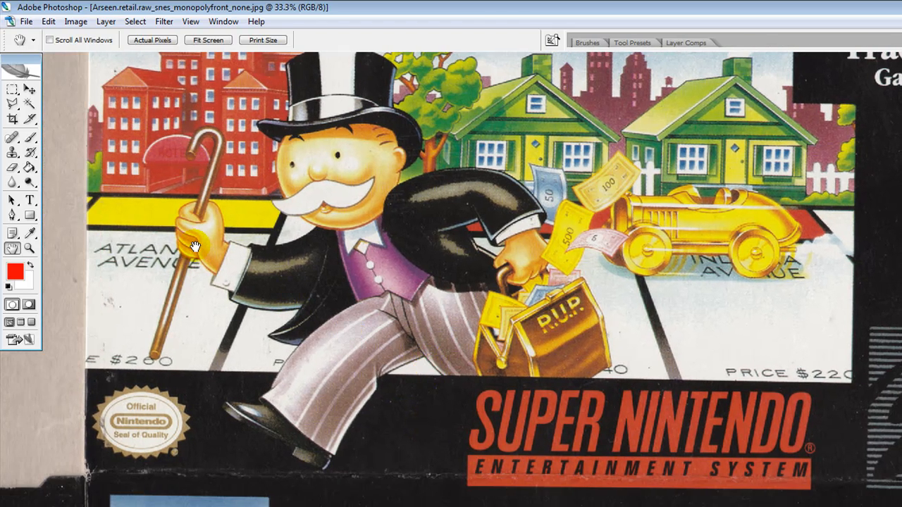
left_click(13, 121)
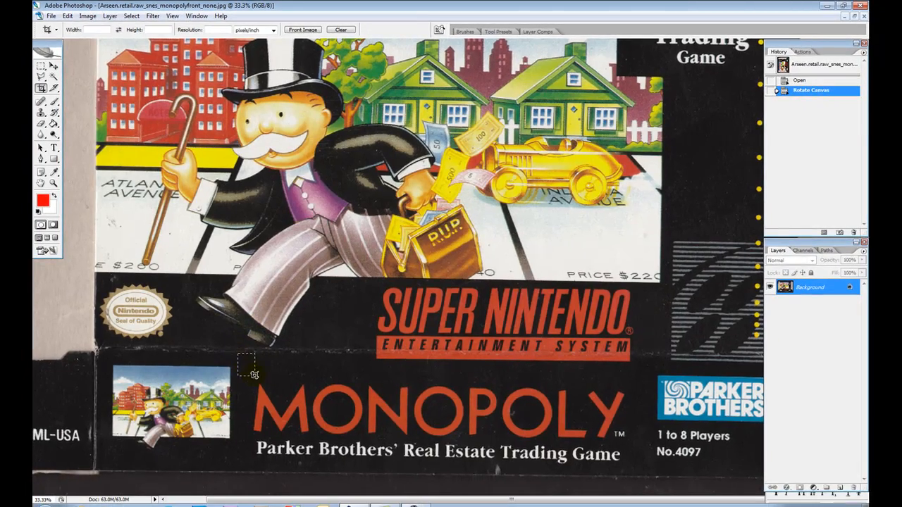
left_click_drag(259, 383, 580, 462)
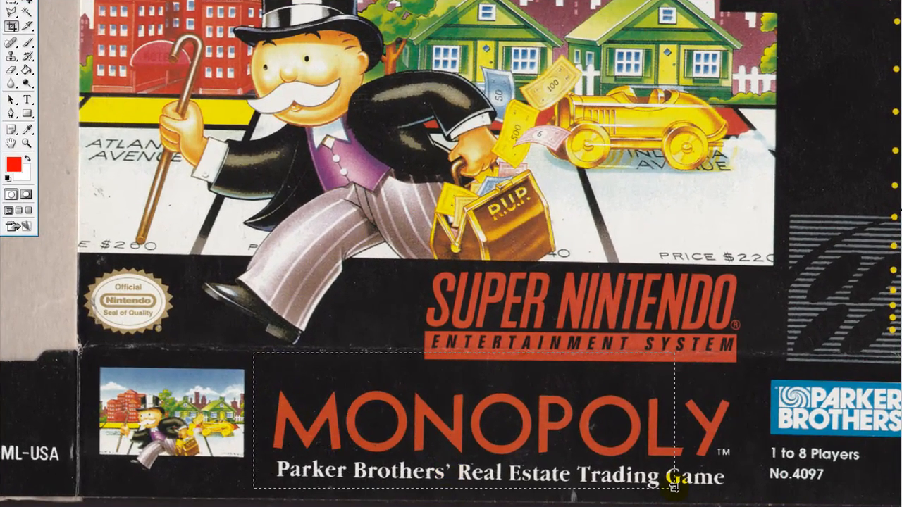
left_click_drag(674, 487, 742, 485)
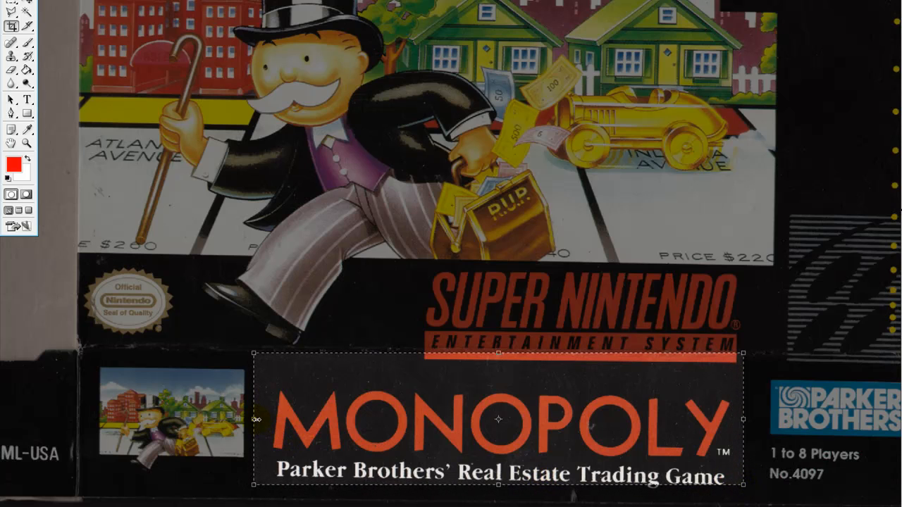
Step: Try fitting the crop frame around only the small picture beside the MONOPOLY title
left_click_drag(257, 420, 103, 419)
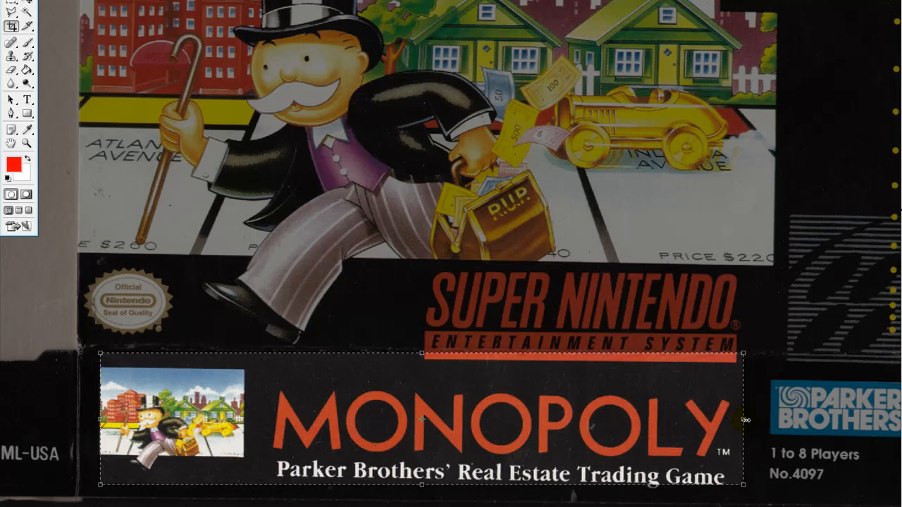
left_click_drag(745, 420, 245, 424)
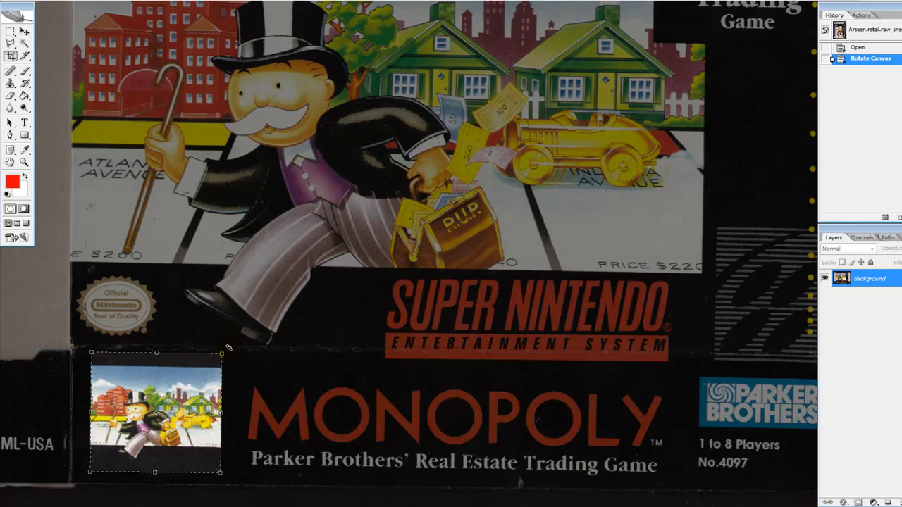
left_click_drag(156, 353, 151, 367)
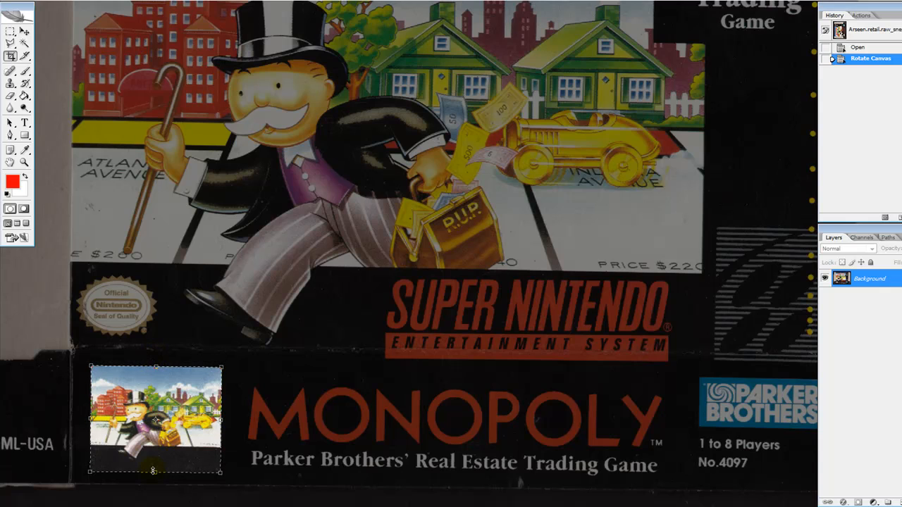
left_click_drag(153, 471, 156, 447)
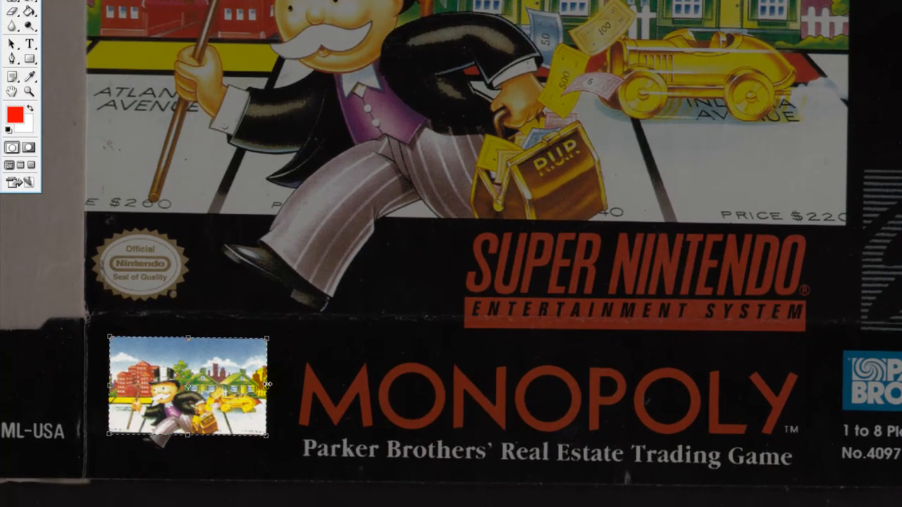
Step: Fit the crop frame tightly around the orange MONOPOLY lettering, excluding the tagline, and crop the image to it
left_click_drag(225, 405, 439, 419)
left_click_drag(517, 401, 811, 393)
left_click_drag(110, 387, 280, 388)
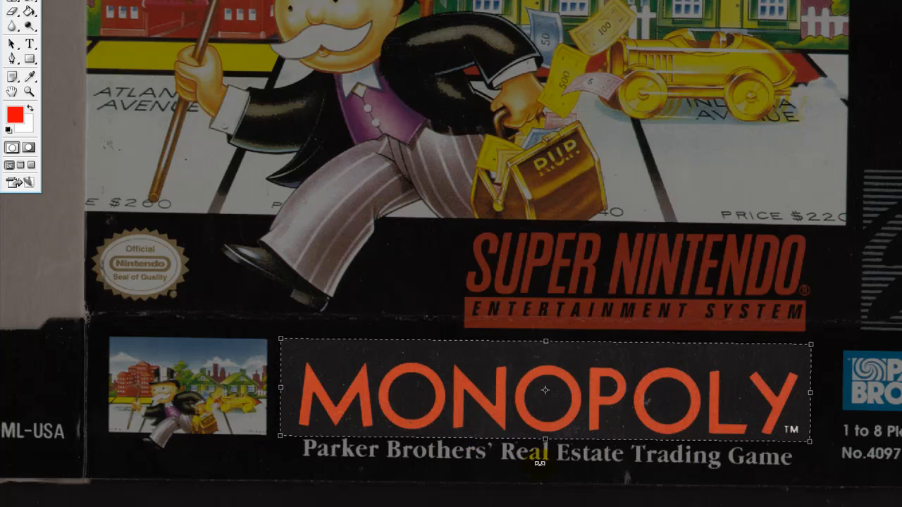
left_click_drag(544, 441, 546, 435)
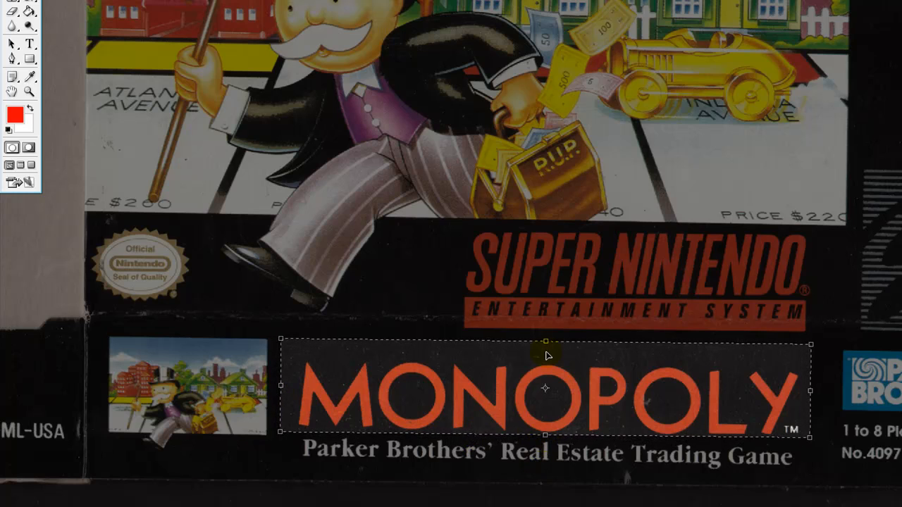
left_click_drag(545, 341, 545, 356)
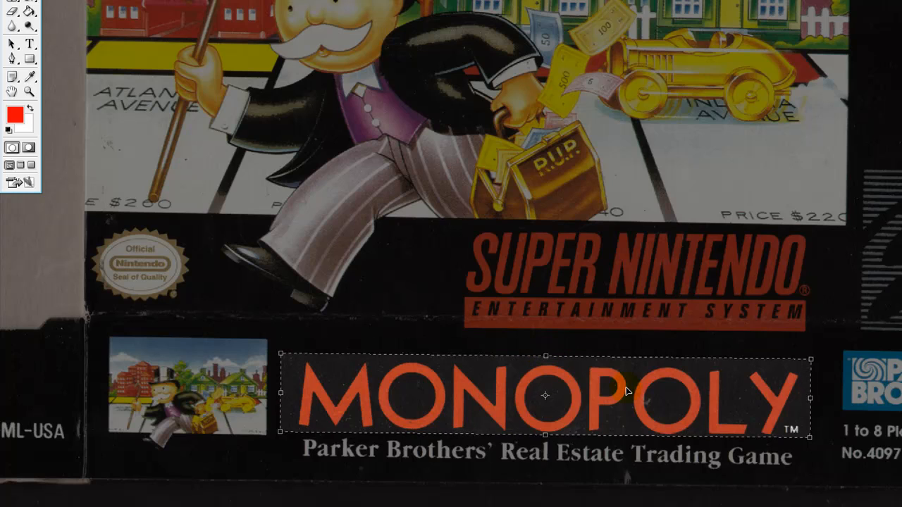
double_click(626, 388)
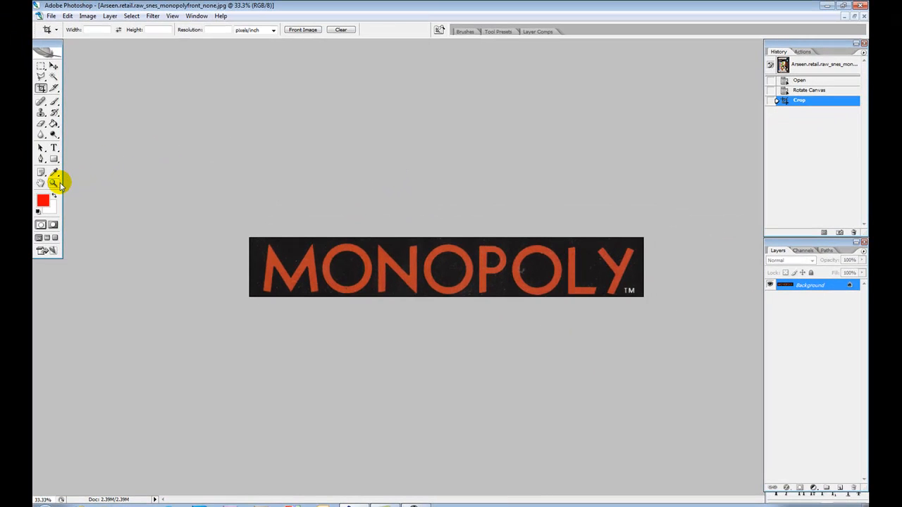
Step: Apply a Levels adjustment to the cropped lettering with RGB input levels of 26, 1.00 and 179
left_click(54, 183)
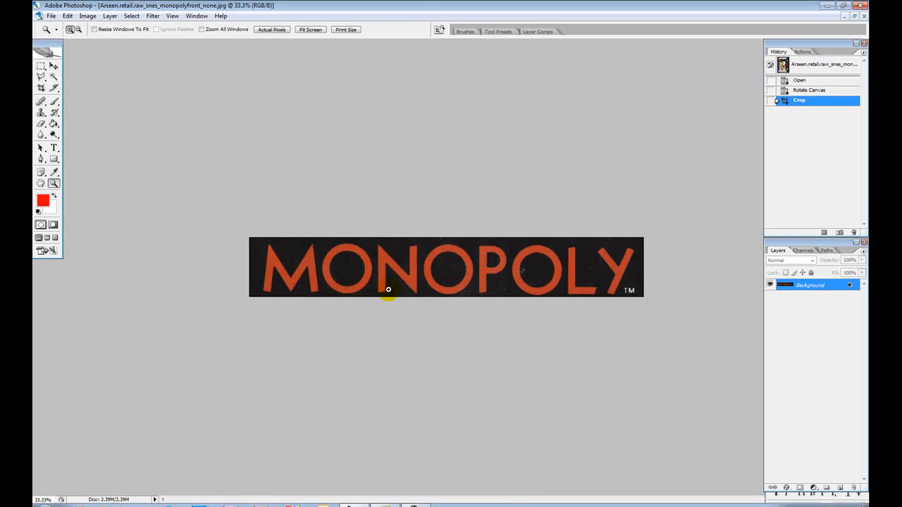
left_click(385, 289)
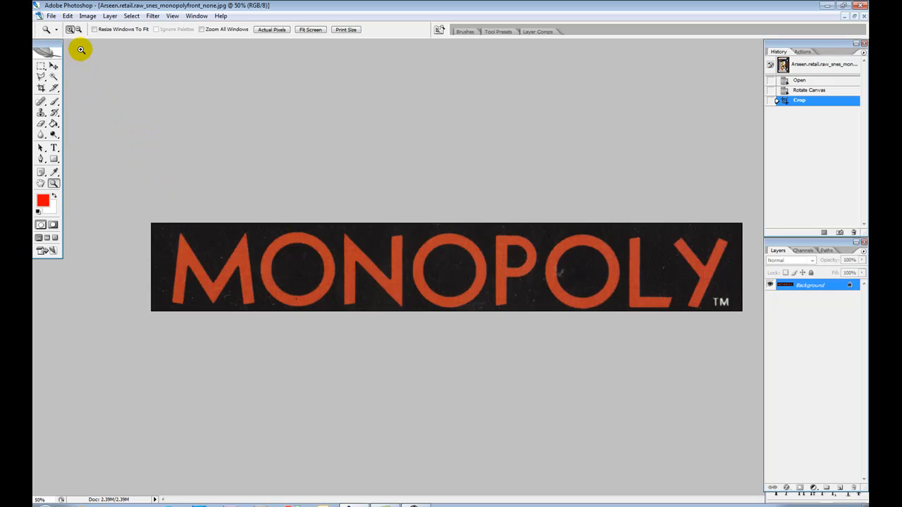
left_click(88, 16)
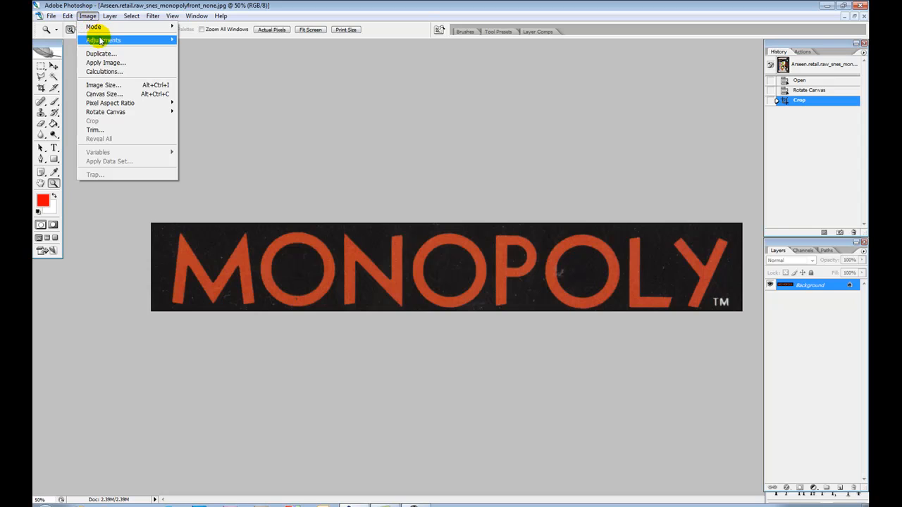
mouse_move(99, 39)
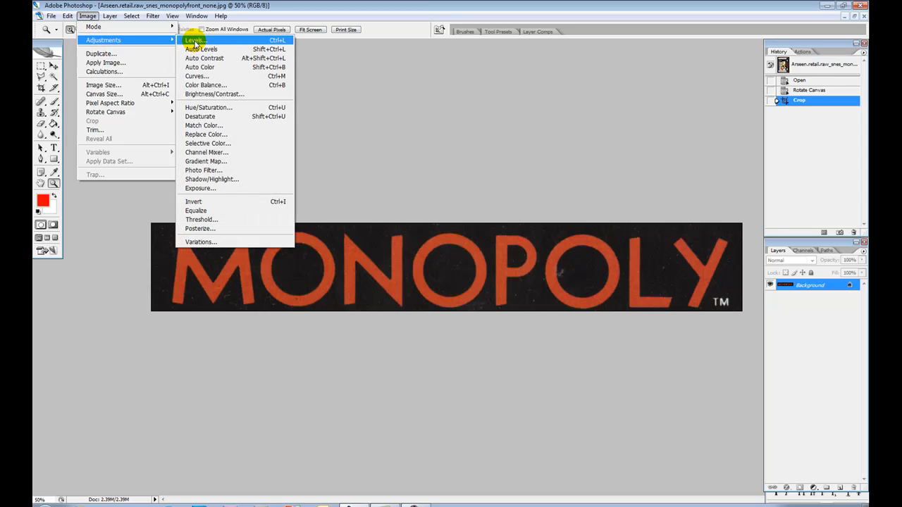
left_click(195, 42)
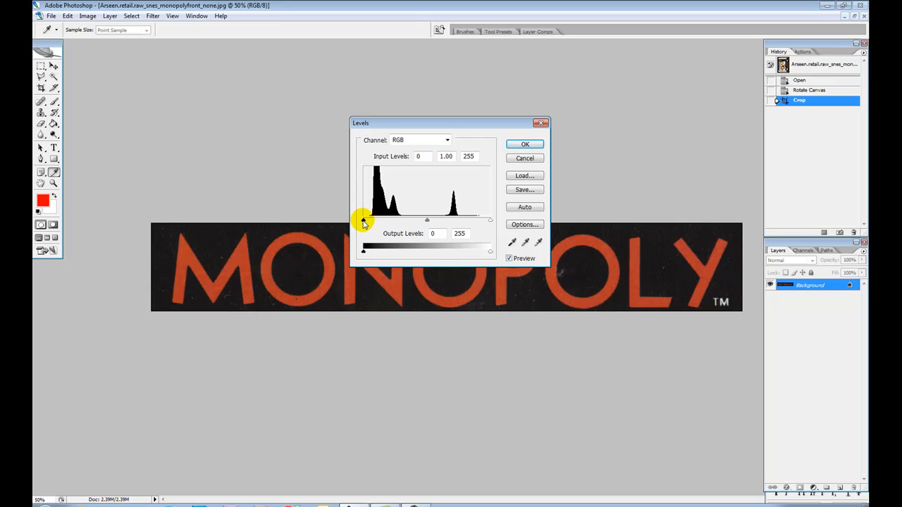
left_click_drag(490, 220, 488, 220)
left_click_drag(366, 223, 375, 223)
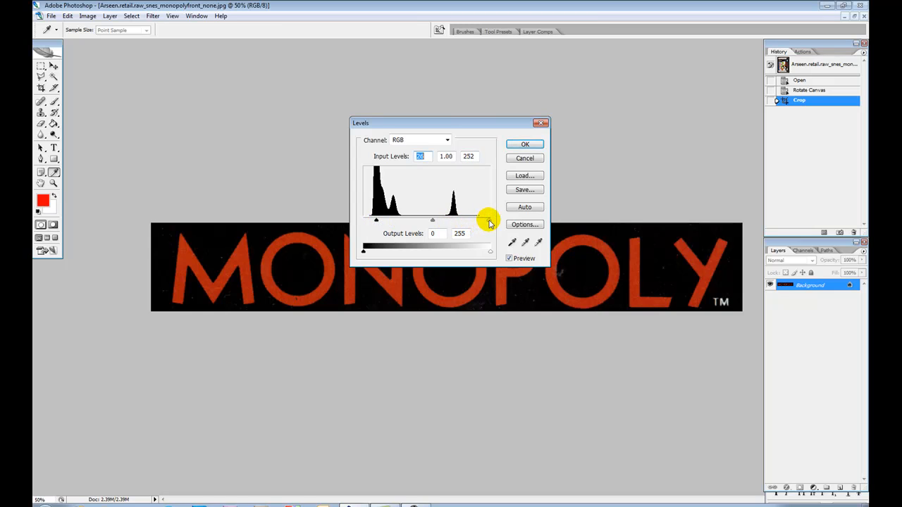
left_click_drag(490, 223, 453, 222)
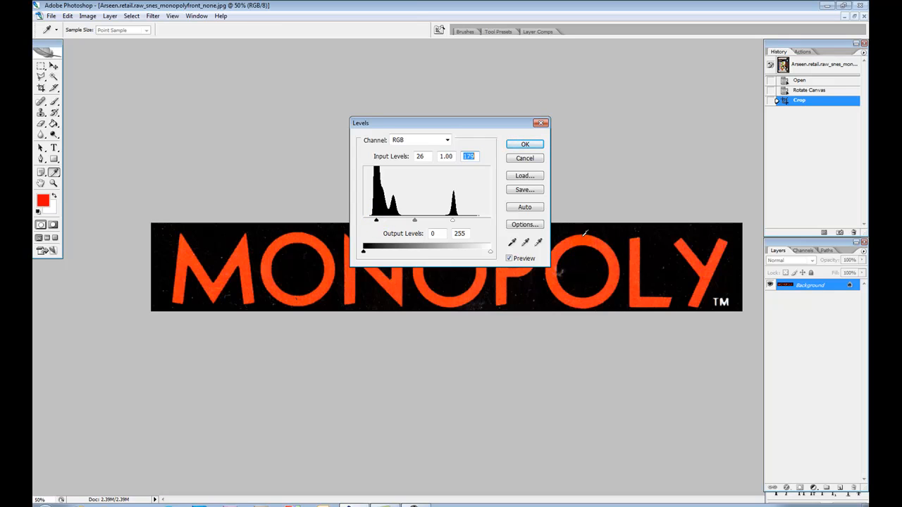
left_click(527, 145)
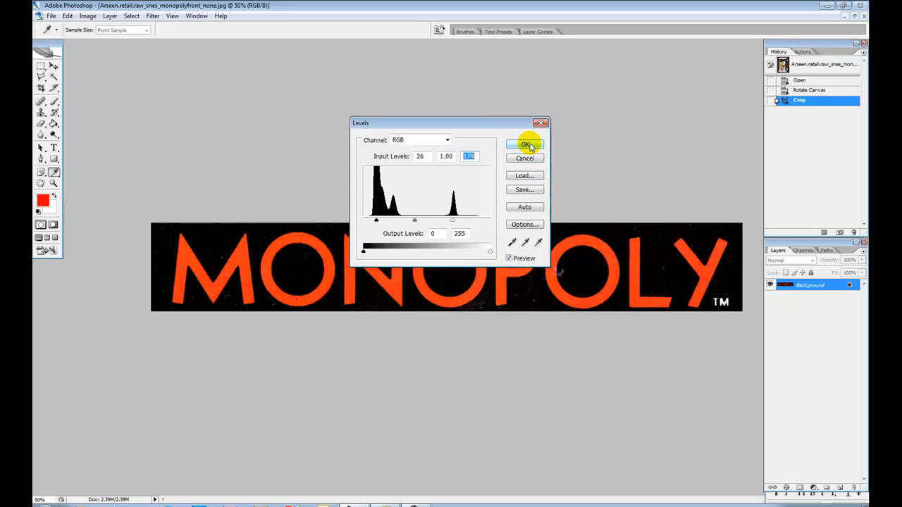
Step: Start a Replace Color adjustment on the black background behind the lettering, with fuzziness 40 and lightness -100
key("z")
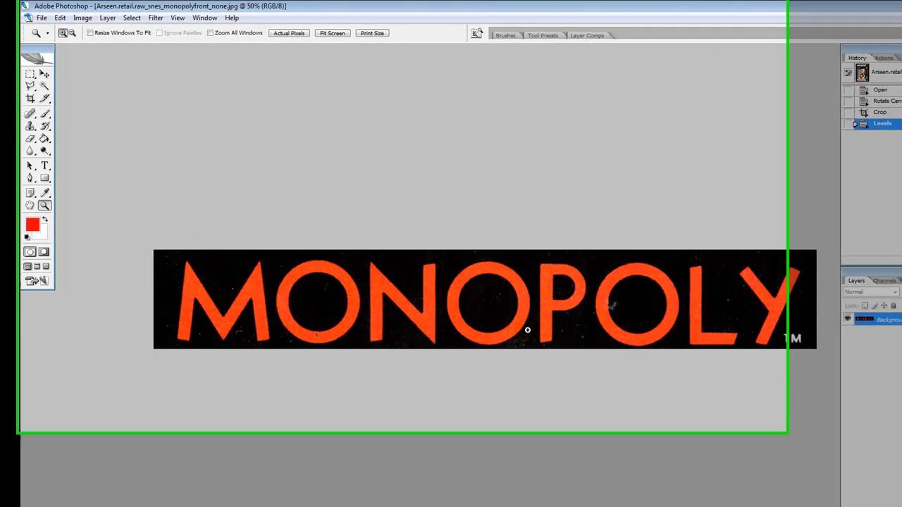
left_click(481, 285)
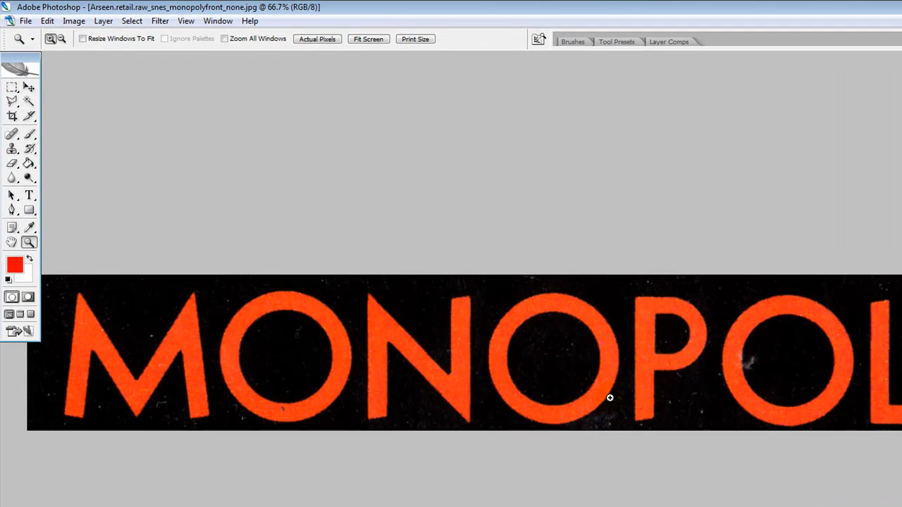
left_click(592, 415)
left_click(538, 461)
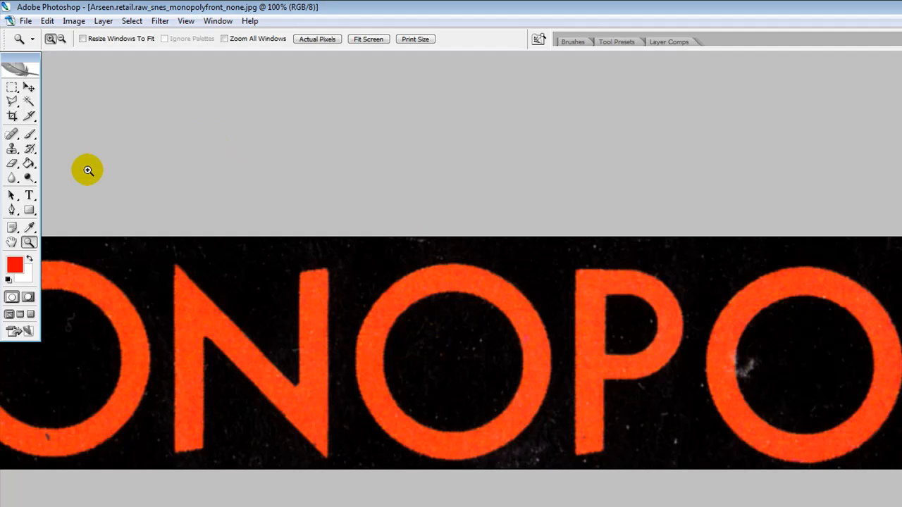
left_click(74, 21)
mouse_move(94, 54)
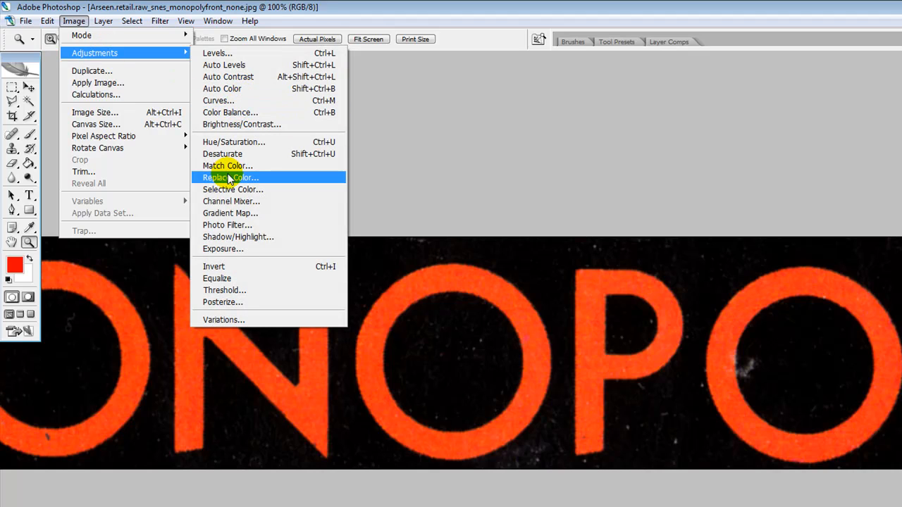
left_click(229, 178)
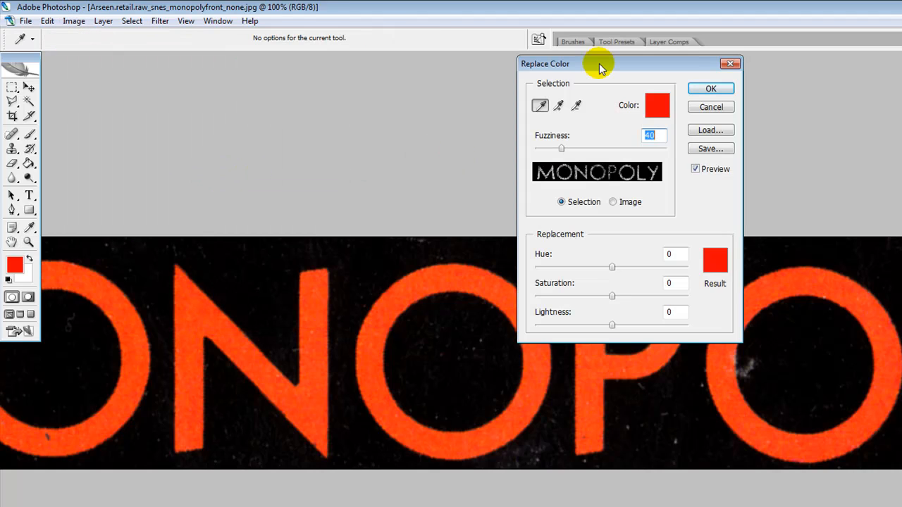
left_click_drag(600, 65, 699, 80)
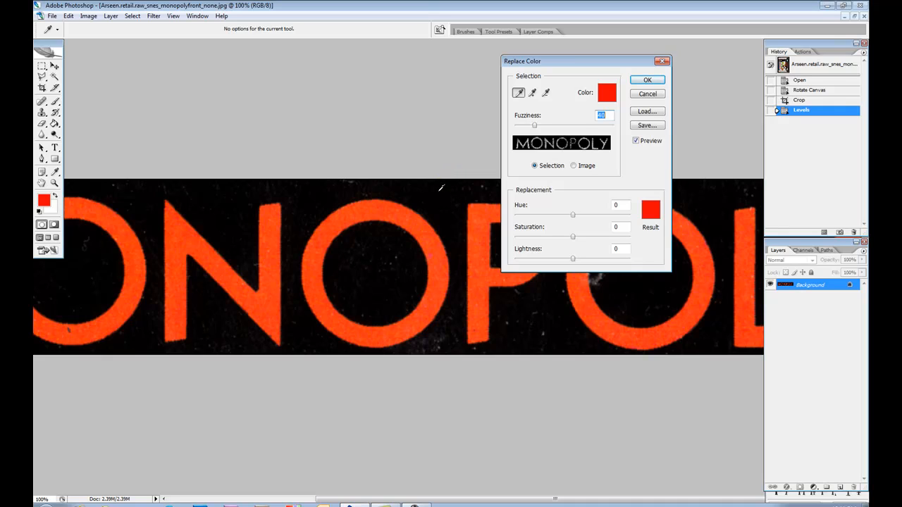
left_click(440, 190)
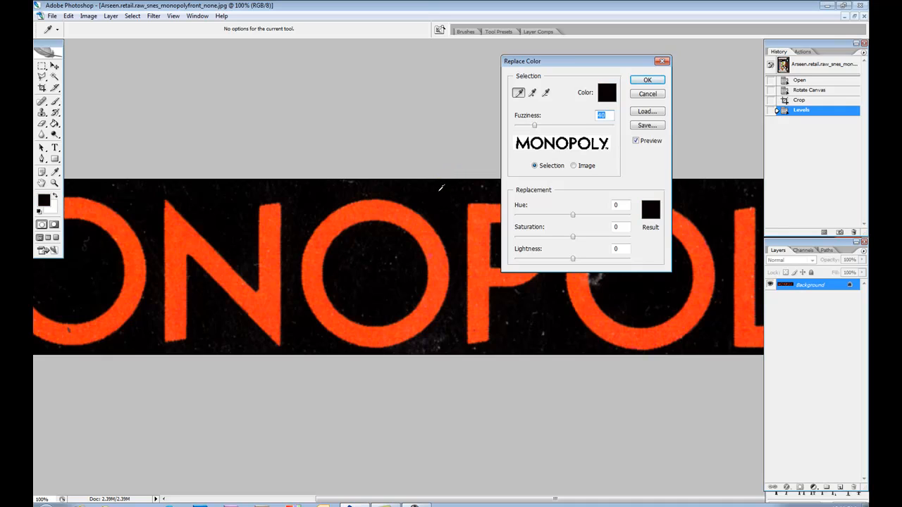
left_click_drag(537, 266, 514, 259)
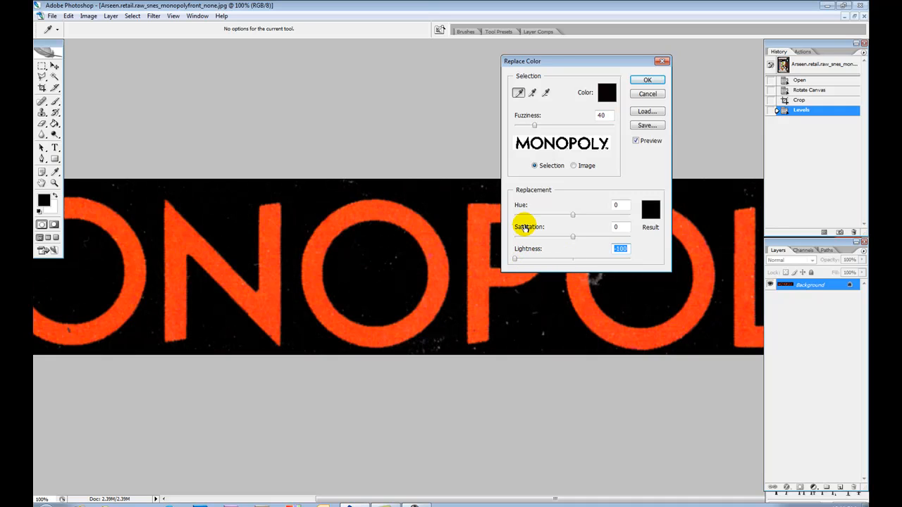
Step: Add the remaining grey background specks to the sampled colors at lightness -100 and apply the color replacement
left_click(533, 93)
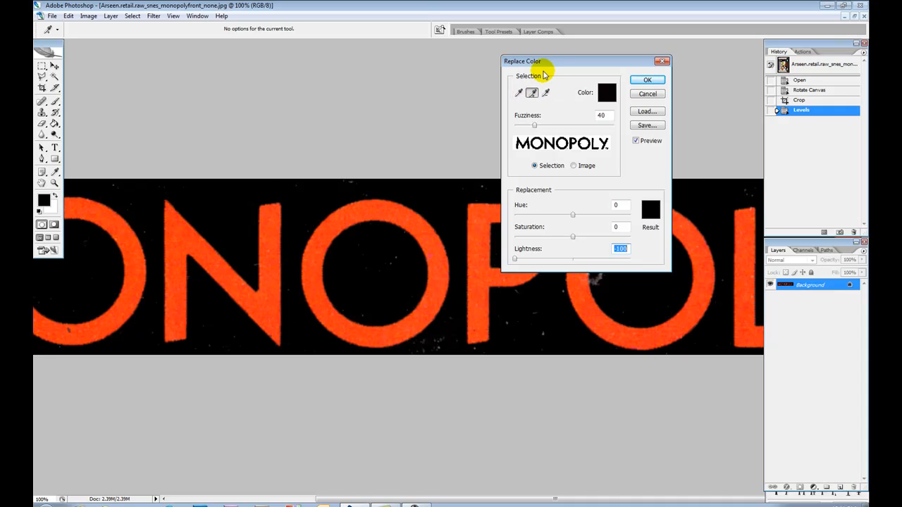
left_click_drag(547, 64, 589, 62)
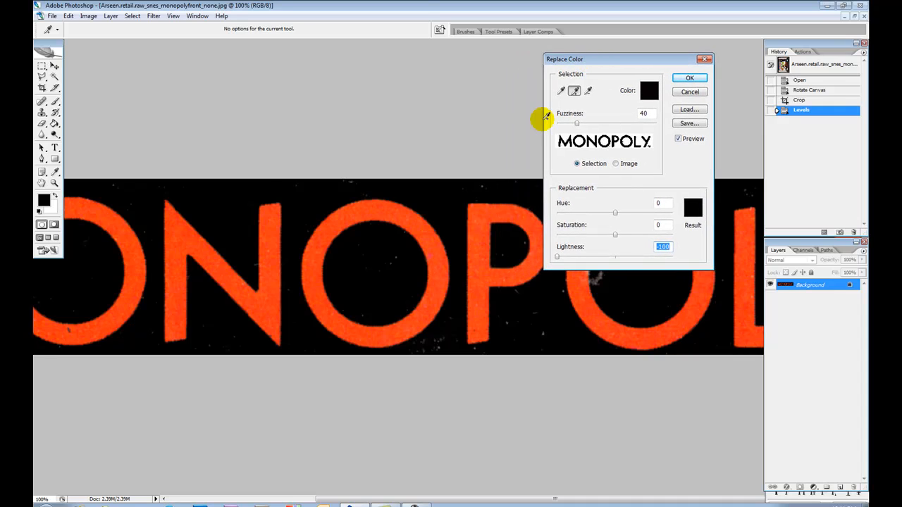
left_click(487, 179)
left_click(482, 182)
left_click(484, 182)
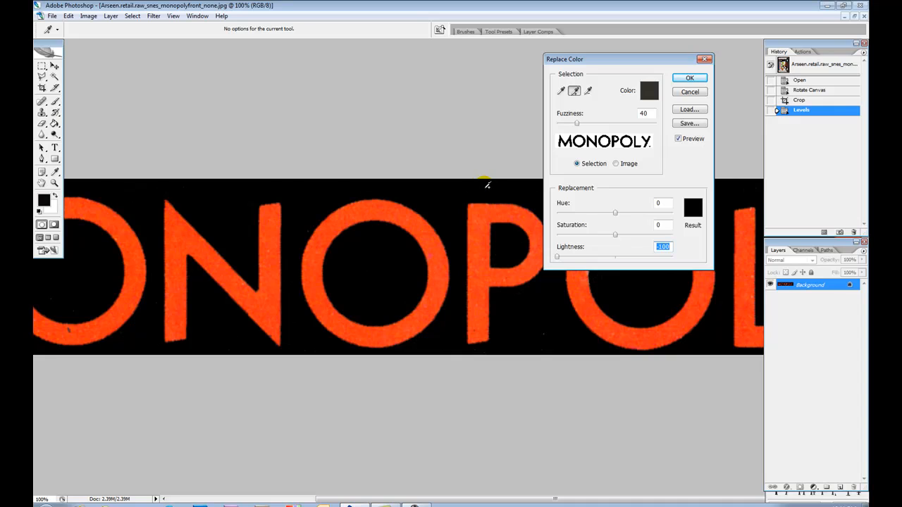
left_click(546, 329)
left_click(558, 256)
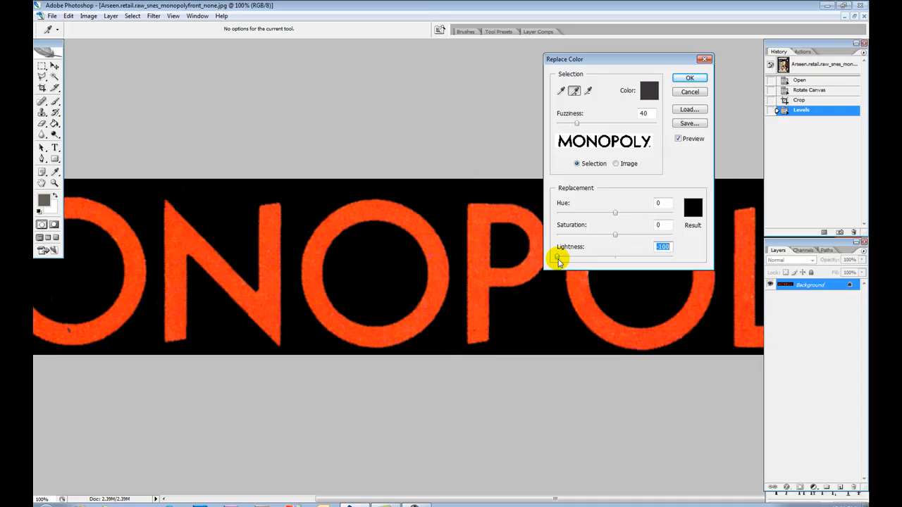
mouse_move(558, 256)
left_mouse_down()
mouse_move(610, 259)
mouse_move(556, 257)
left_mouse_up()
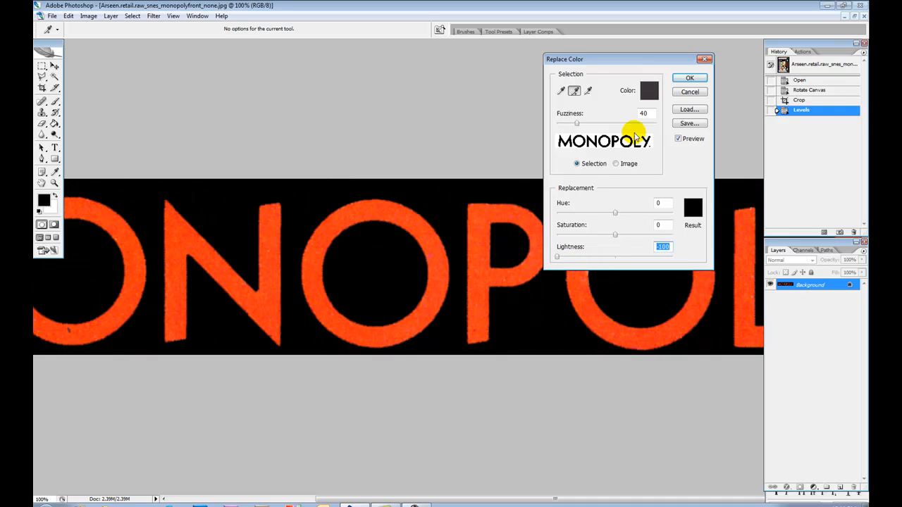
left_click(689, 79)
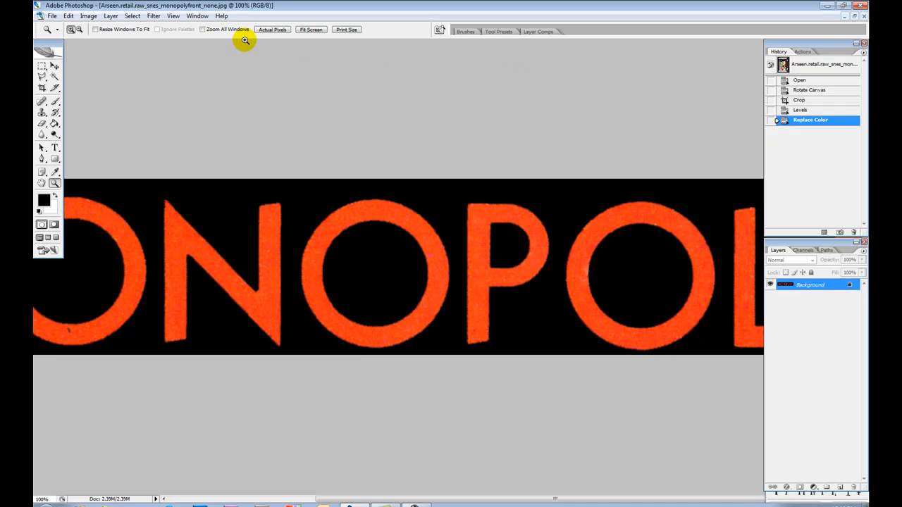
Step: Fit the whole image on screen and hide the palettes to examine the cleaned lettering
left_click(173, 15)
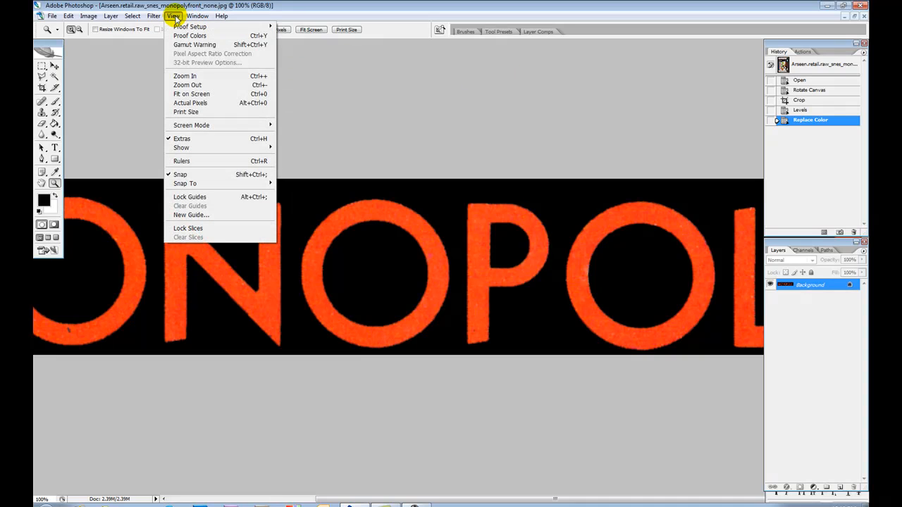
left_click(196, 95)
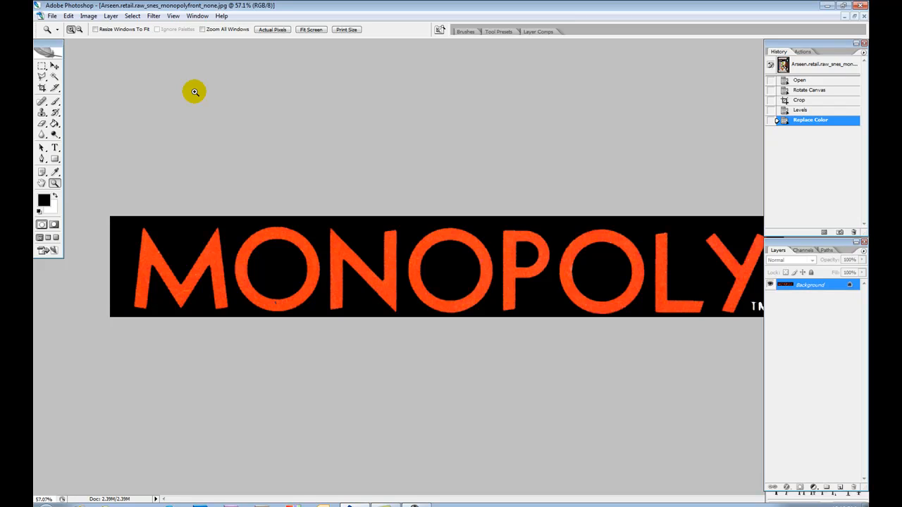
key("Tab")
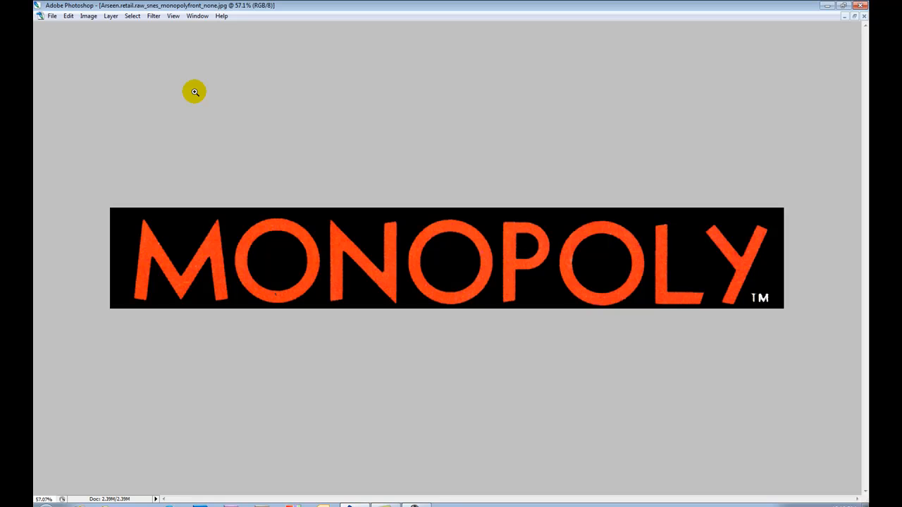
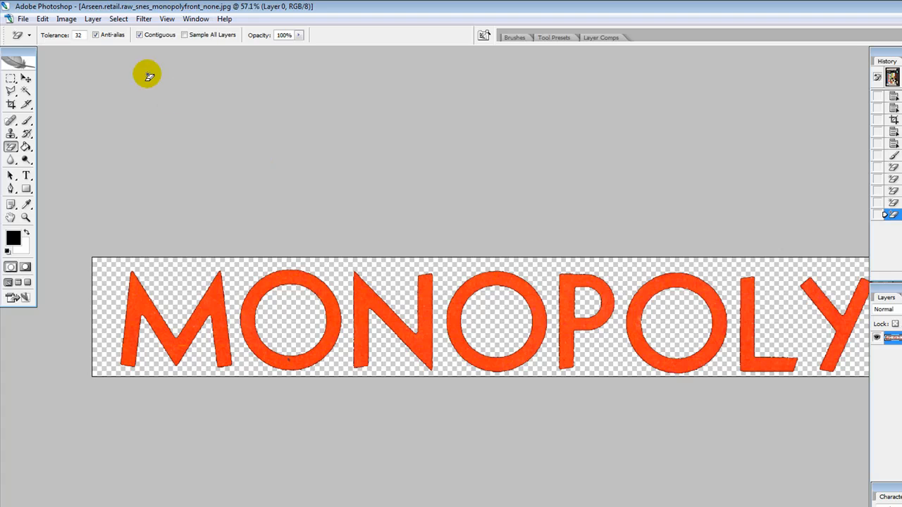
Step: Start a Replace Color adjustment on the orange lettering, with fuzziness 40 and lightness -100
left_click(66, 18)
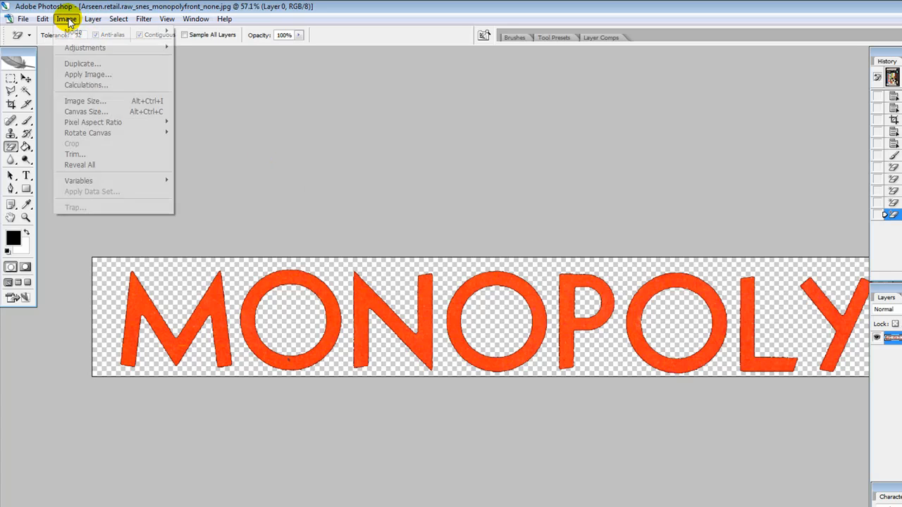
mouse_move(104, 51)
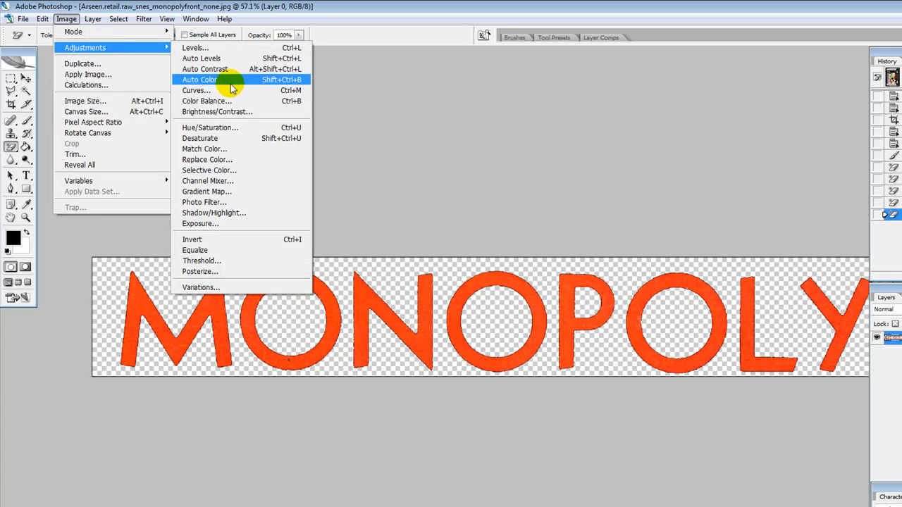
left_click(227, 159)
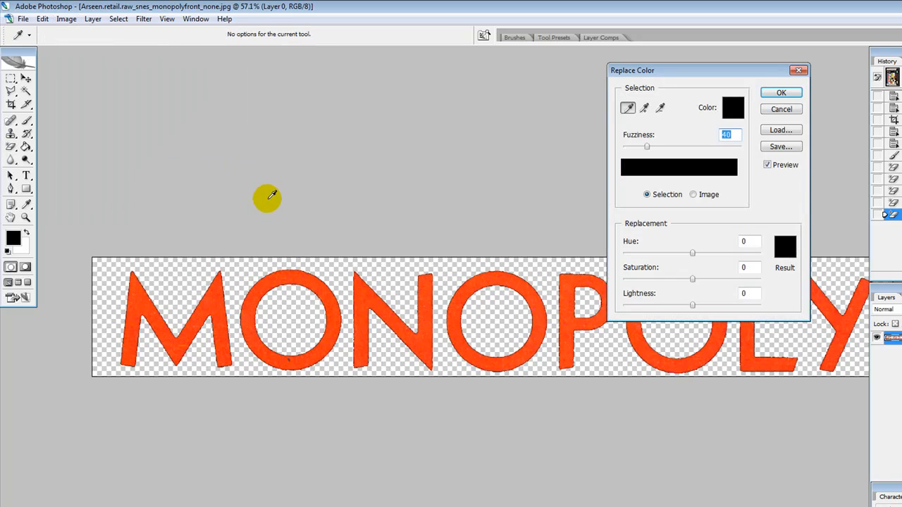
left_click(308, 272)
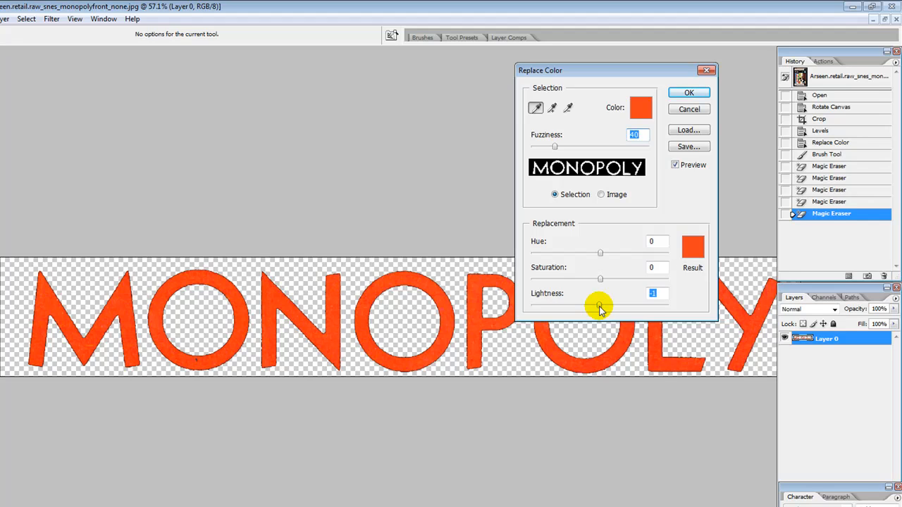
left_click_drag(600, 308, 530, 305)
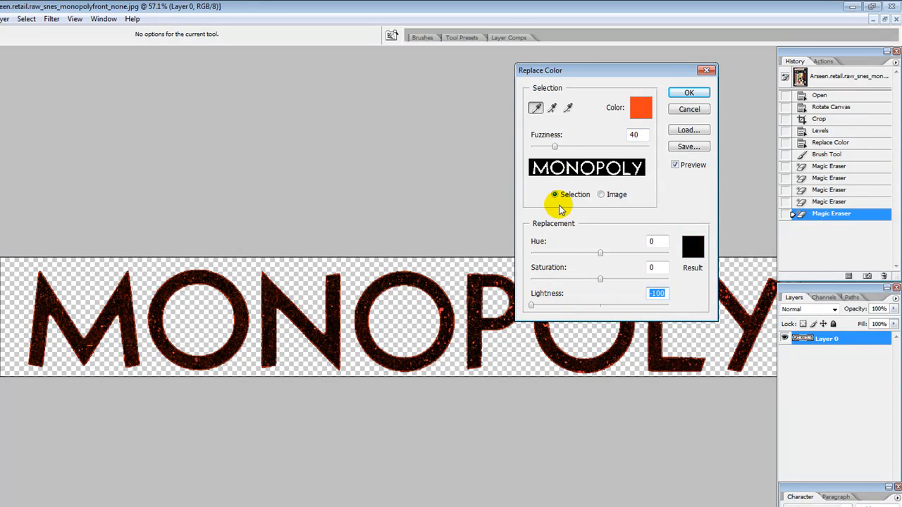
Step: Add the leftover orange and red shades in the letters to the sampled colors and apply the replacement to black
left_click(552, 109)
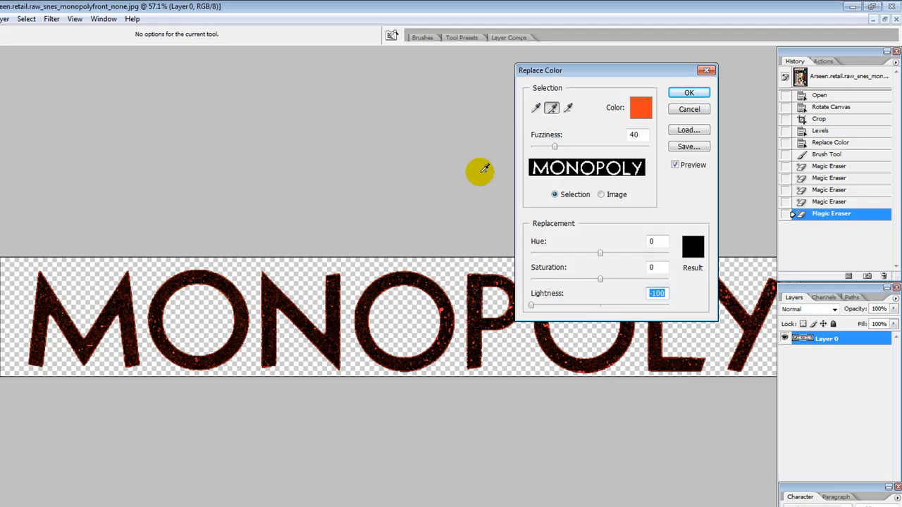
left_click(428, 282)
left_click(434, 297)
left_click(444, 305)
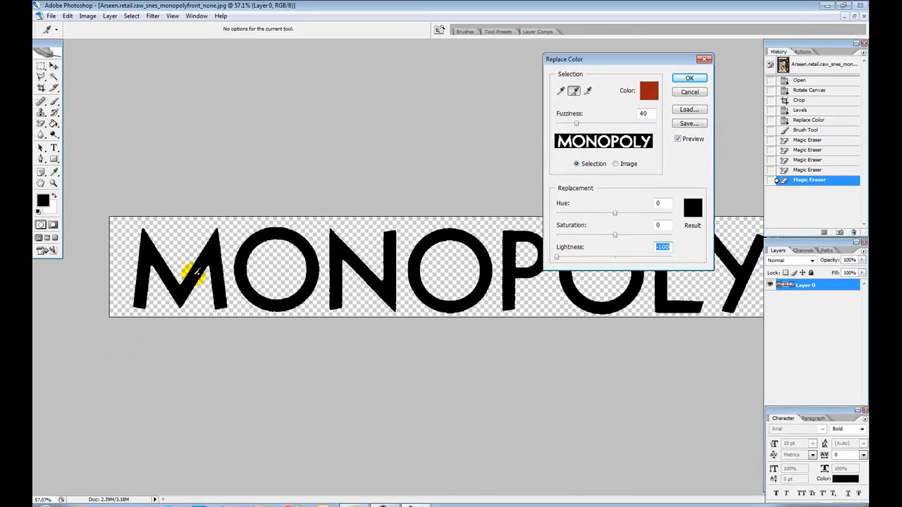
left_click(197, 274)
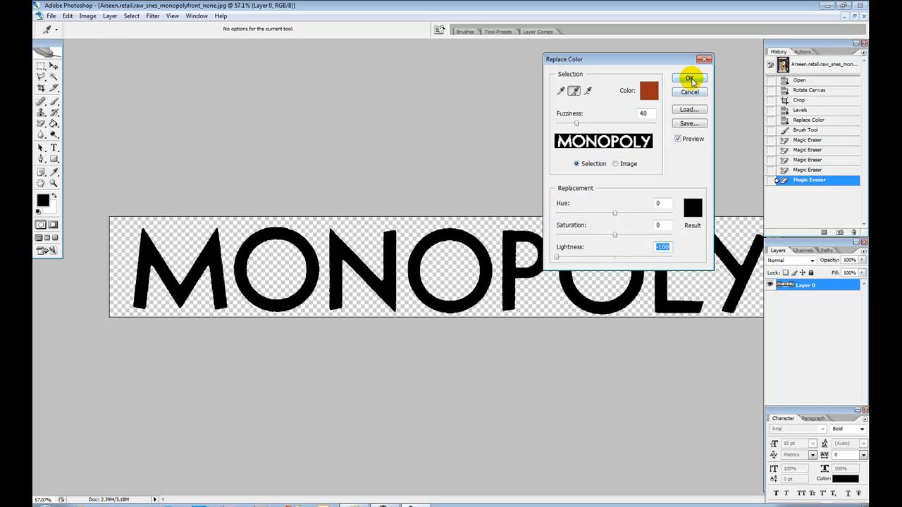
left_click(691, 80)
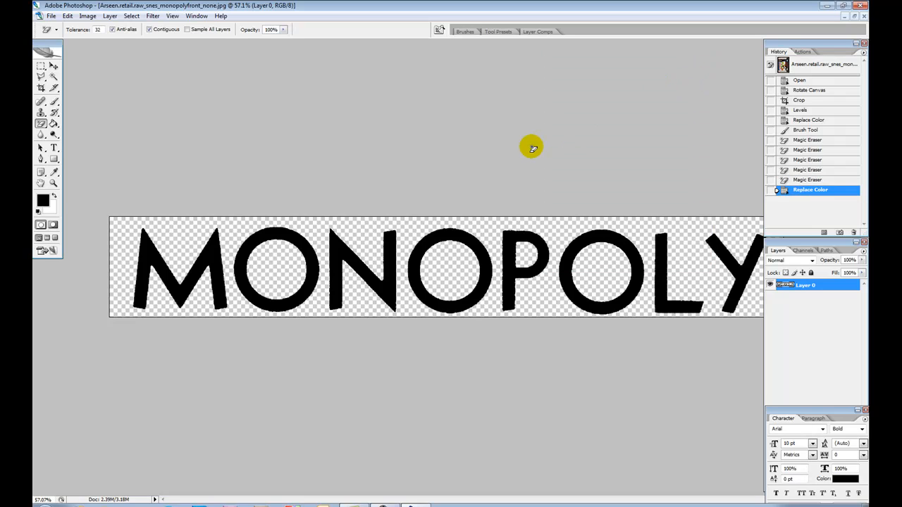
Step: Set the foreground color to the bright red fa0c06
left_click(42, 200)
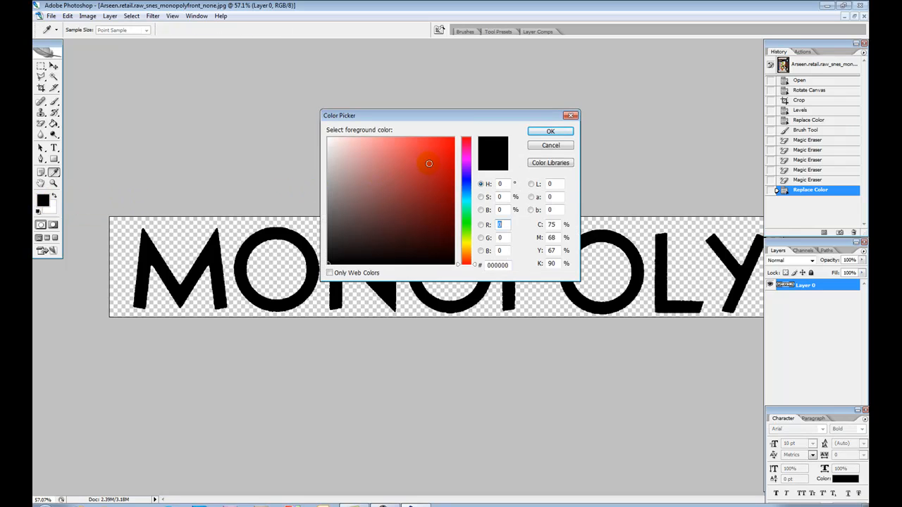
mouse_move(475, 266)
left_mouse_down()
mouse_move(474, 155)
mouse_move(476, 266)
left_mouse_up()
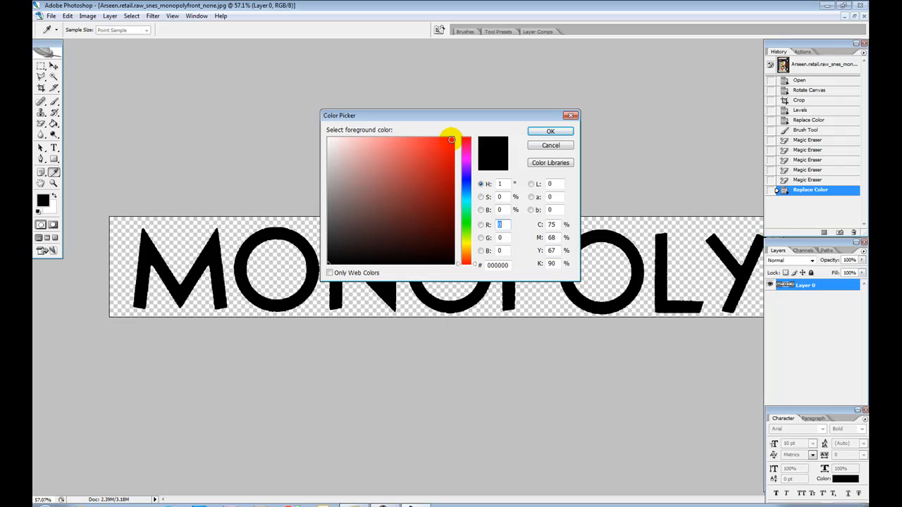
left_click(451, 139)
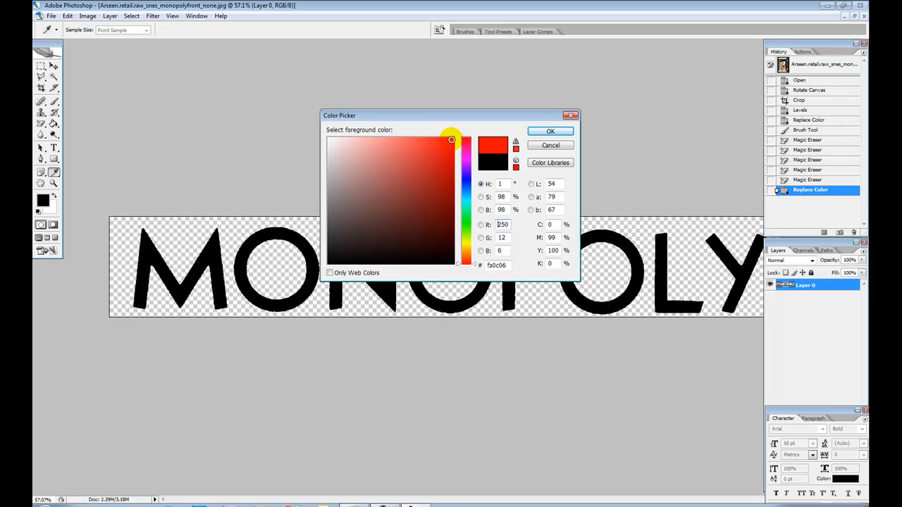
left_click(541, 131)
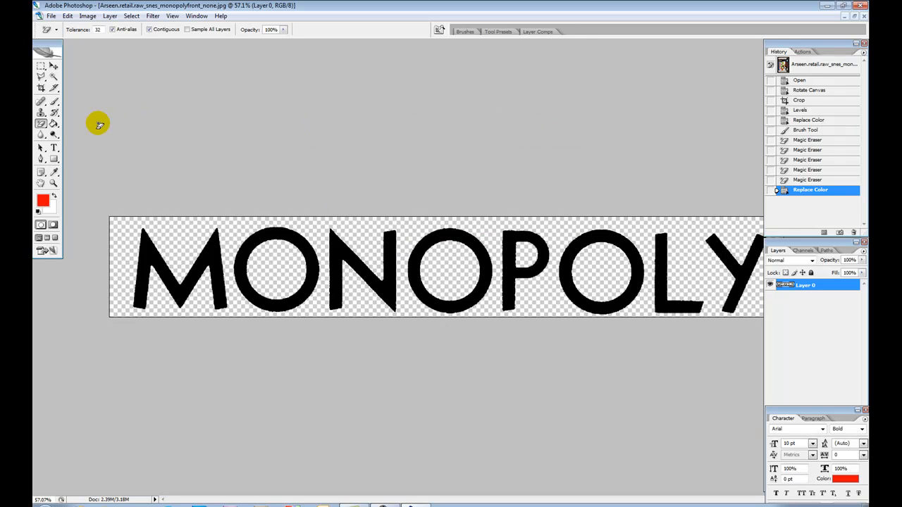
Step: Fill all eight black letters of MONOPOLY with the red foreground color using the Paint Bucket
left_click(54, 124)
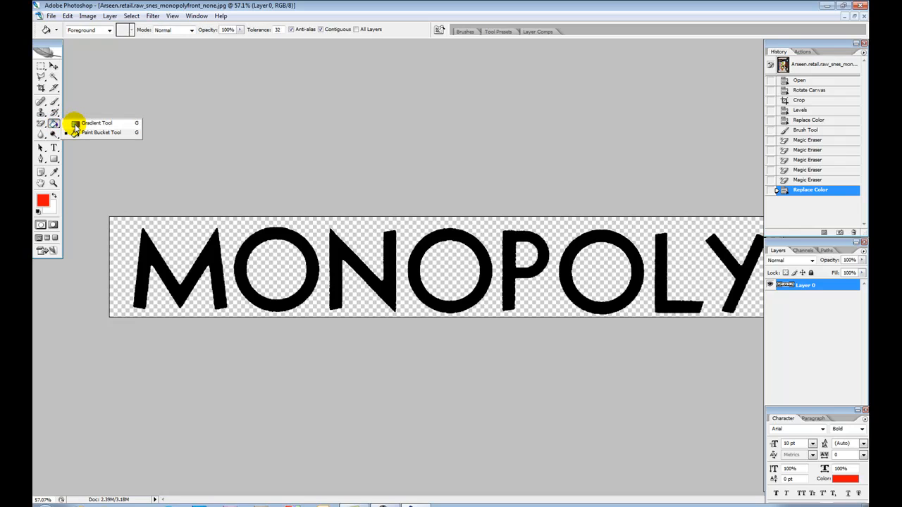
left_click(75, 124)
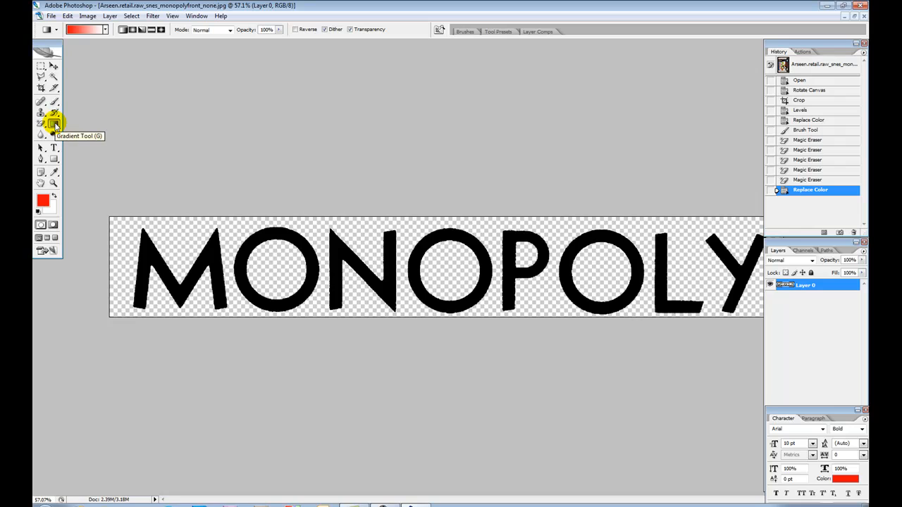
left_click(55, 124)
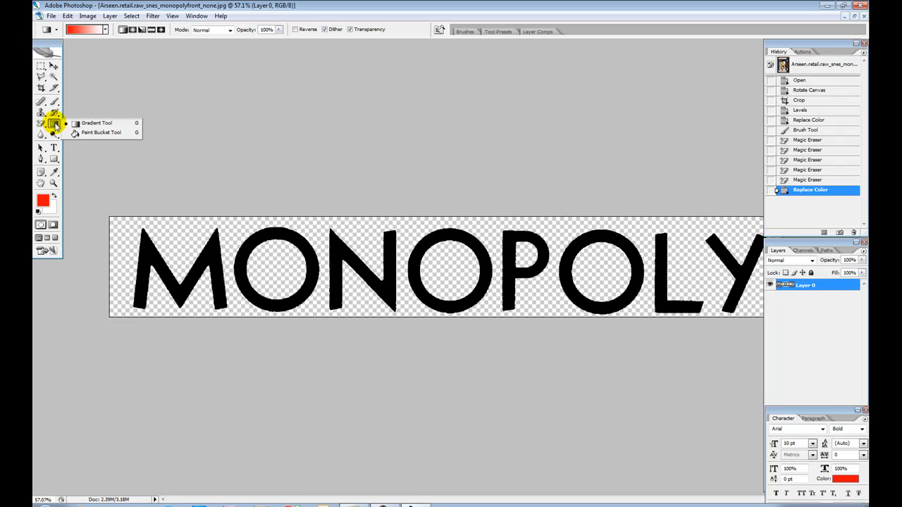
left_click(78, 132)
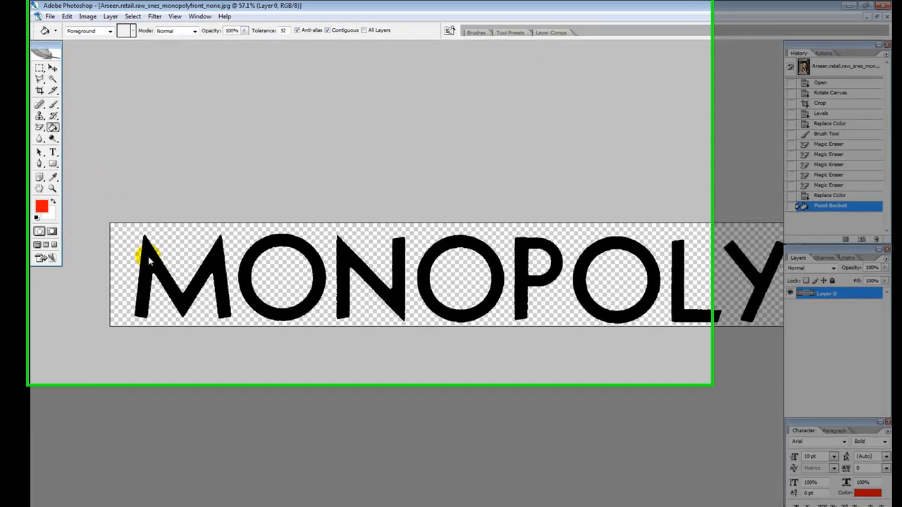
left_click(145, 250)
left_click(321, 293)
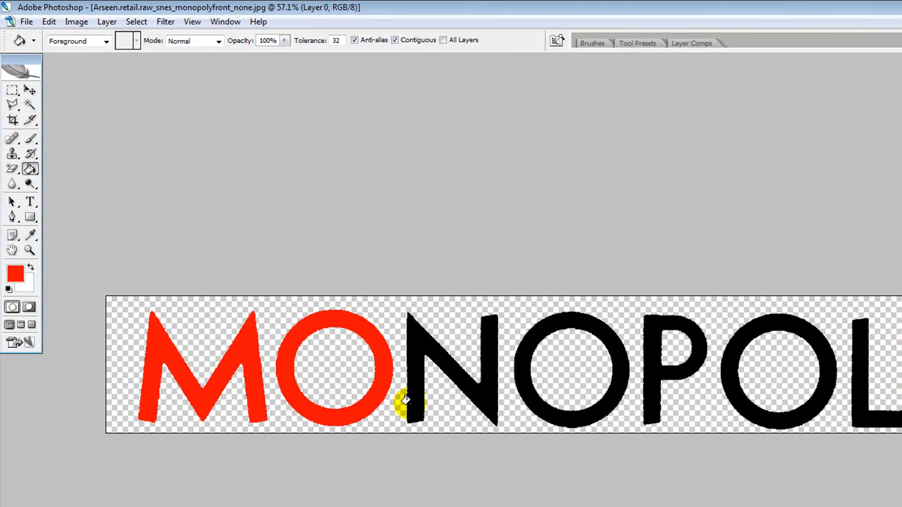
left_click(418, 401)
left_click(536, 410)
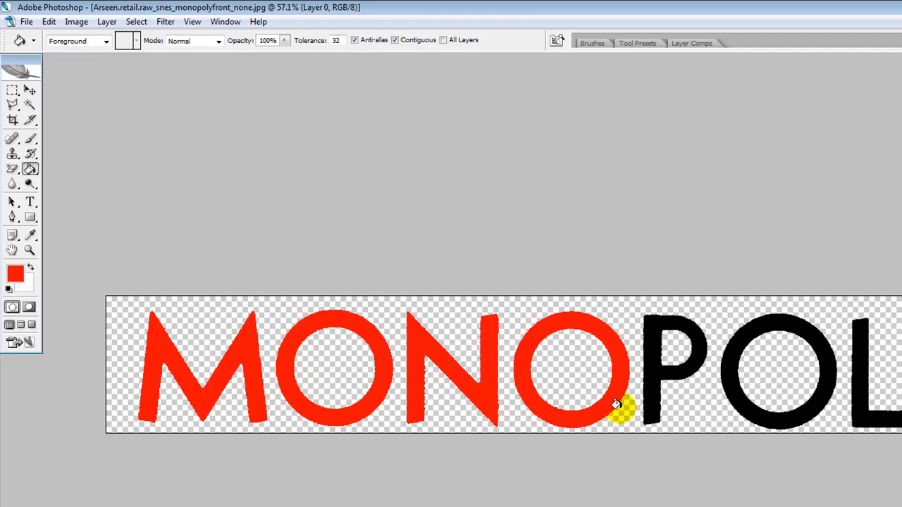
left_click(653, 402)
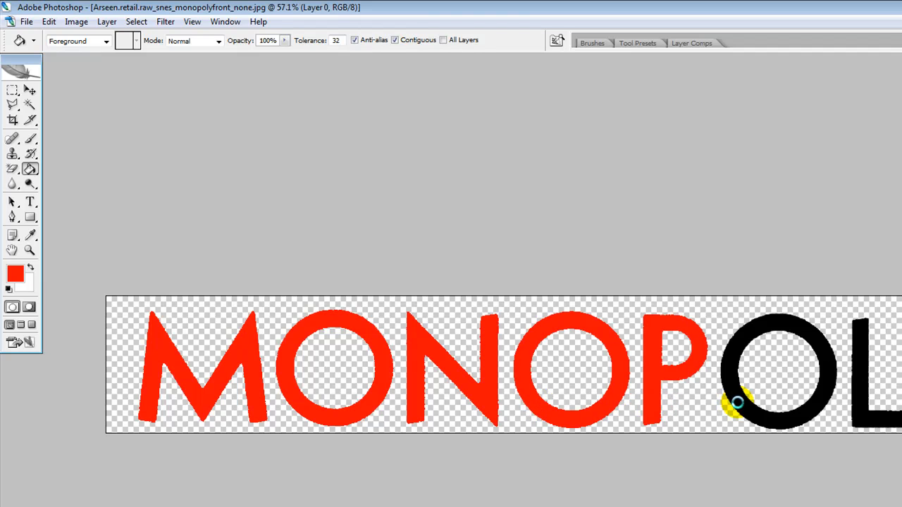
left_click(737, 402)
left_click(855, 415)
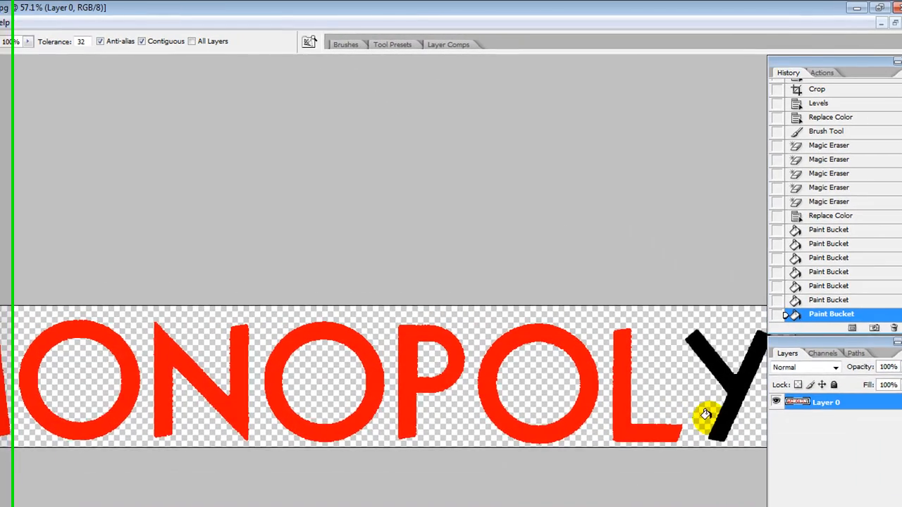
left_click(726, 419)
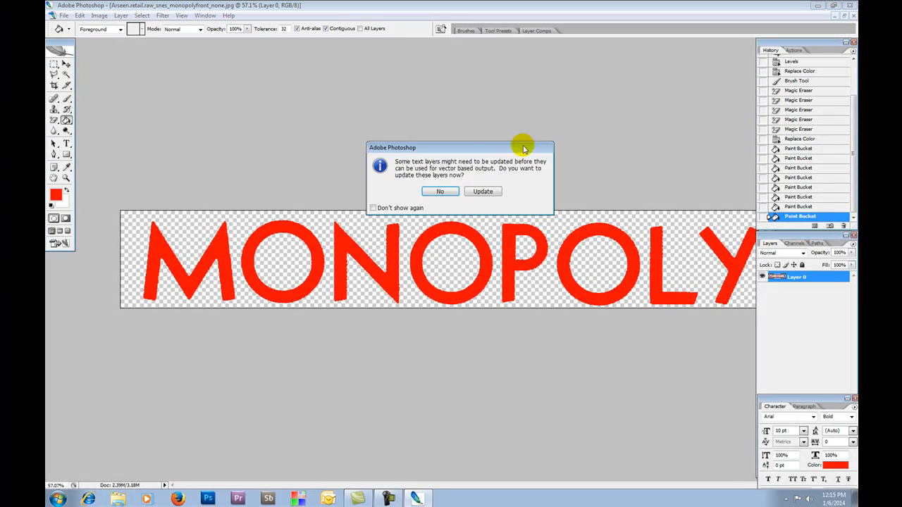
Step: Open SNES_Vertical_Template_Simple.psd with its text layers updated and arrange it beside the lettering document in separate windows
left_click(485, 192)
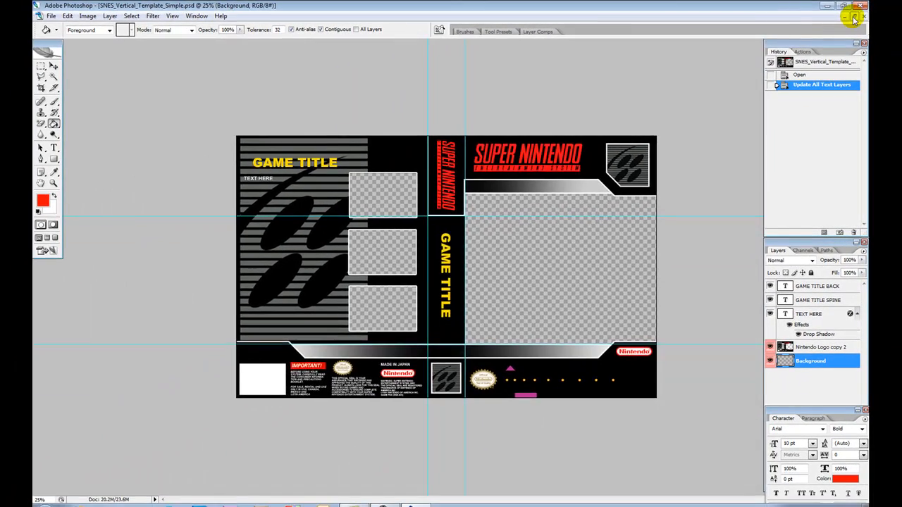
left_click(881, 25)
left_click_drag(346, 53, 584, 150)
left_click_drag(321, 75, 215, 69)
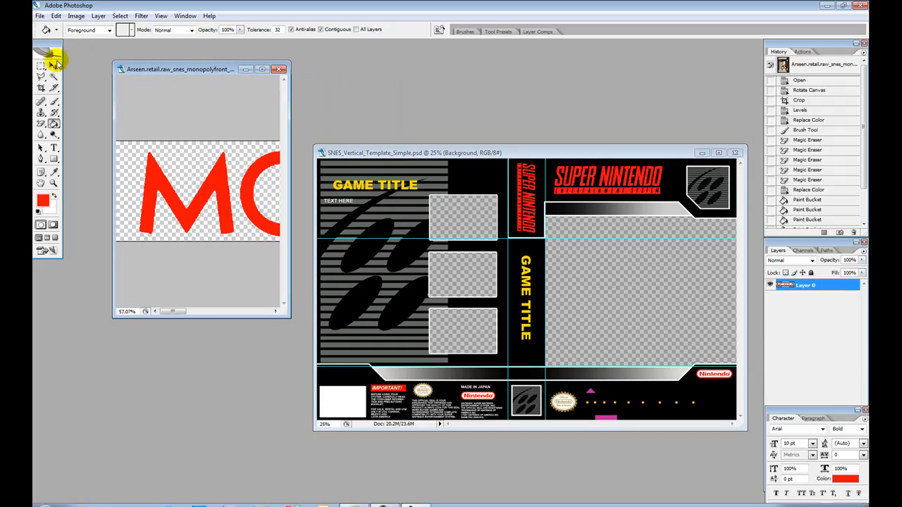
Step: Copy the red MONOPOLY lettering into the template document with the Move tool and maximize the template's window
left_click(53, 65)
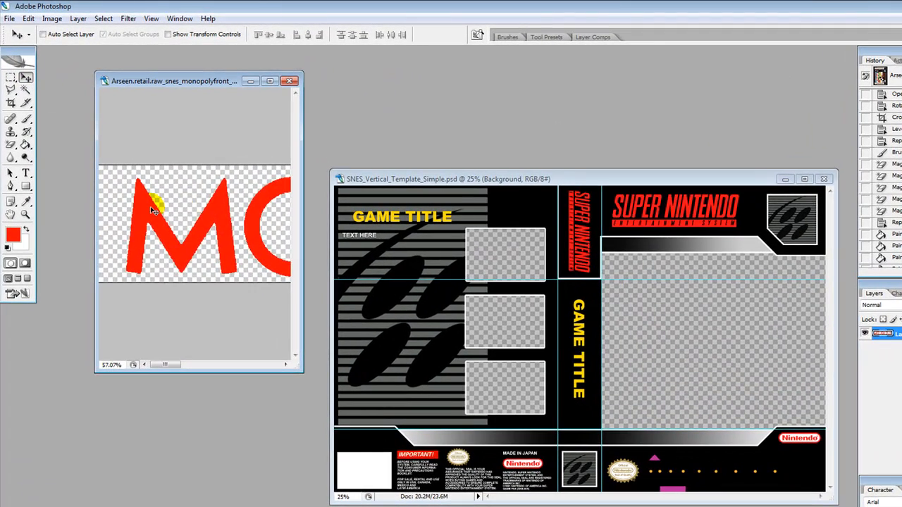
left_click_drag(153, 198, 394, 254)
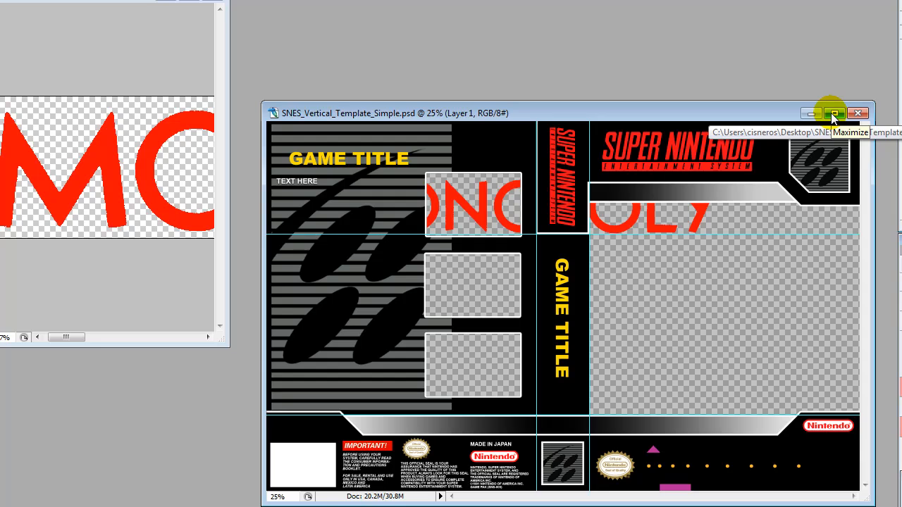
left_click(832, 113)
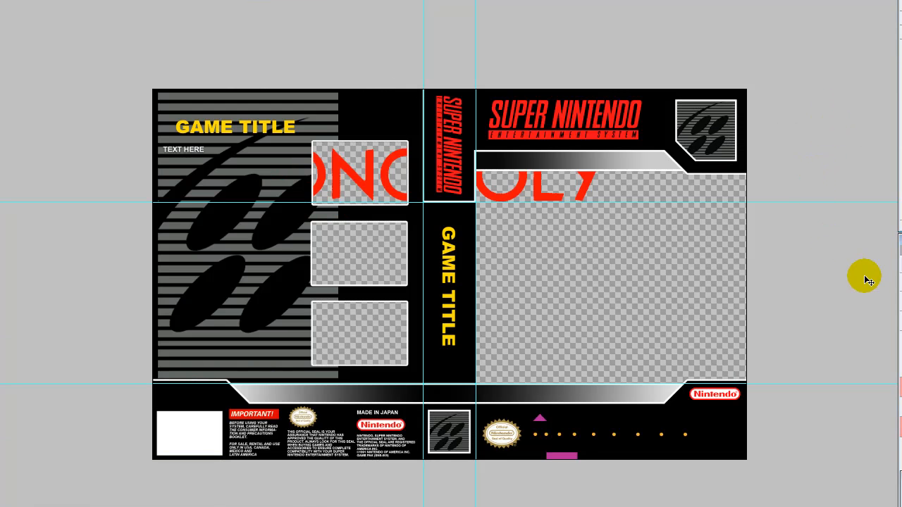
Step: Bring the lettering layer above all other layers and move the lettering to the upper part of the back cover
left_click_drag(503, 201, 528, 271)
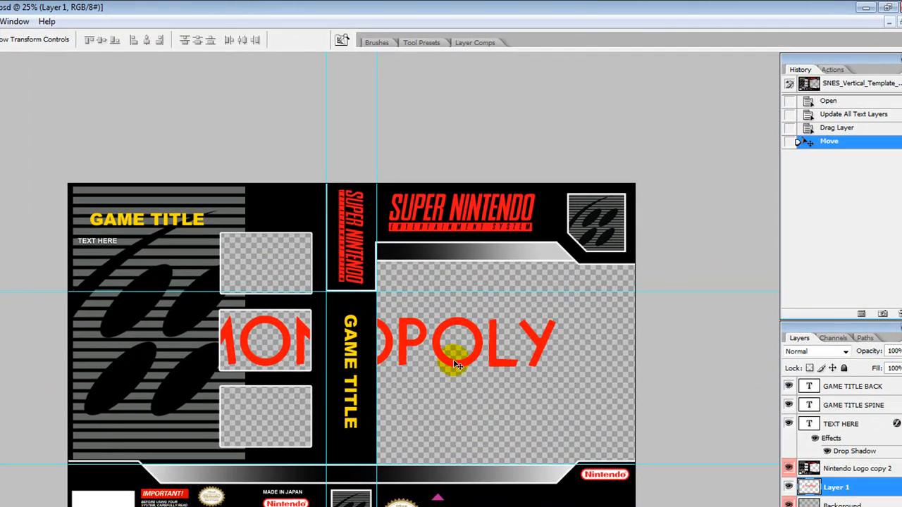
left_click_drag(840, 489, 833, 384)
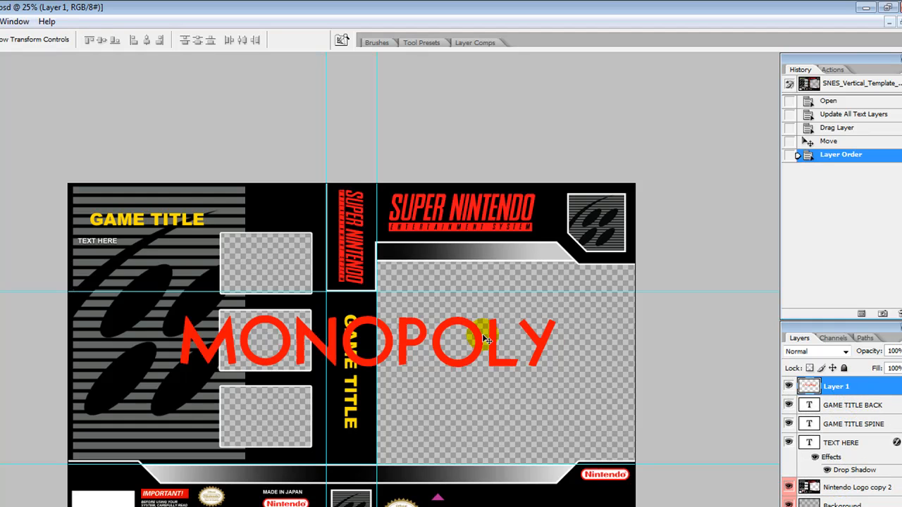
left_click_drag(394, 347, 306, 244)
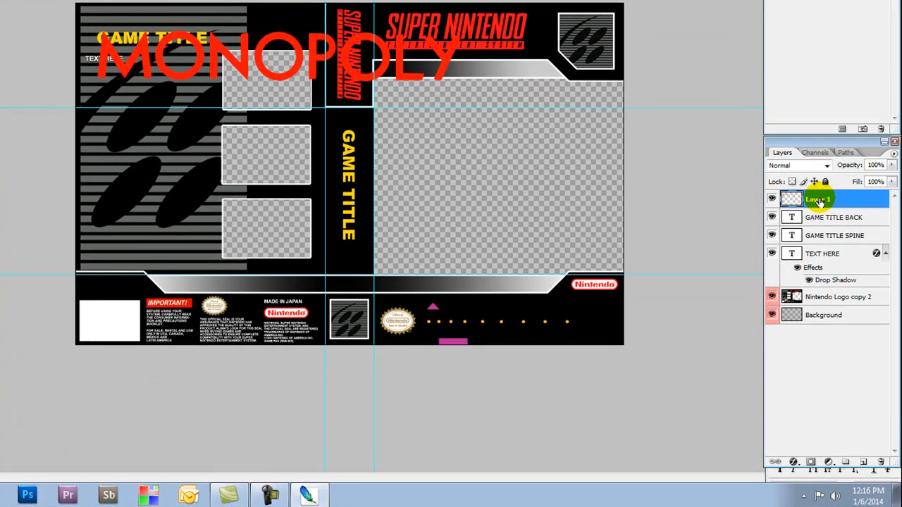
Step: Rename the lettering layer as Monopoly
double_click(835, 386)
type("Monop")
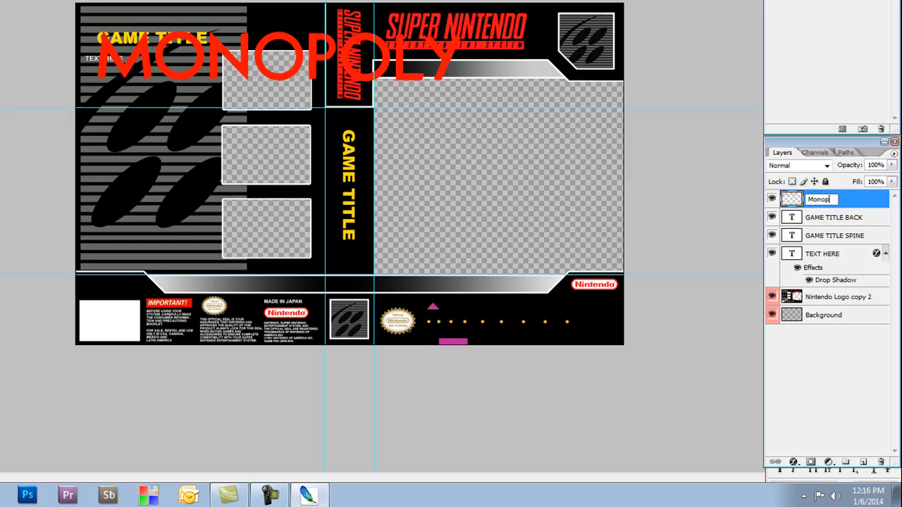
type("oly")
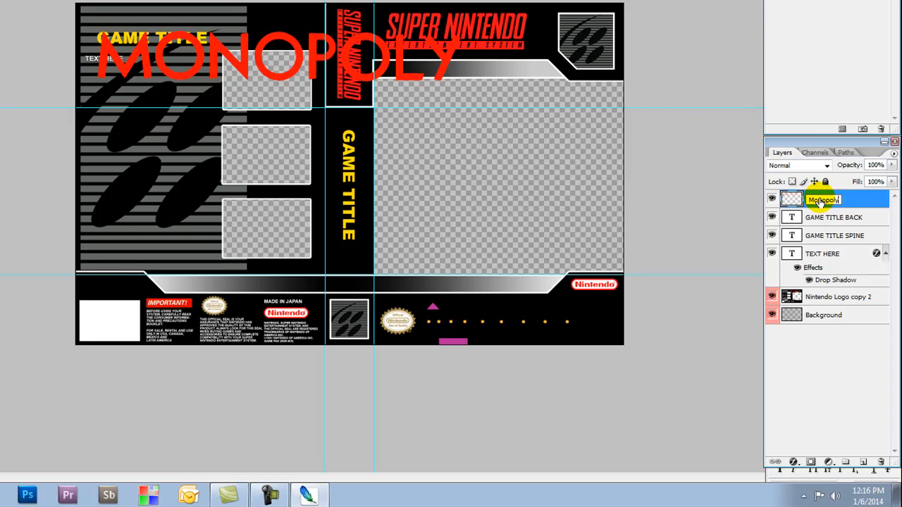
key("Return")
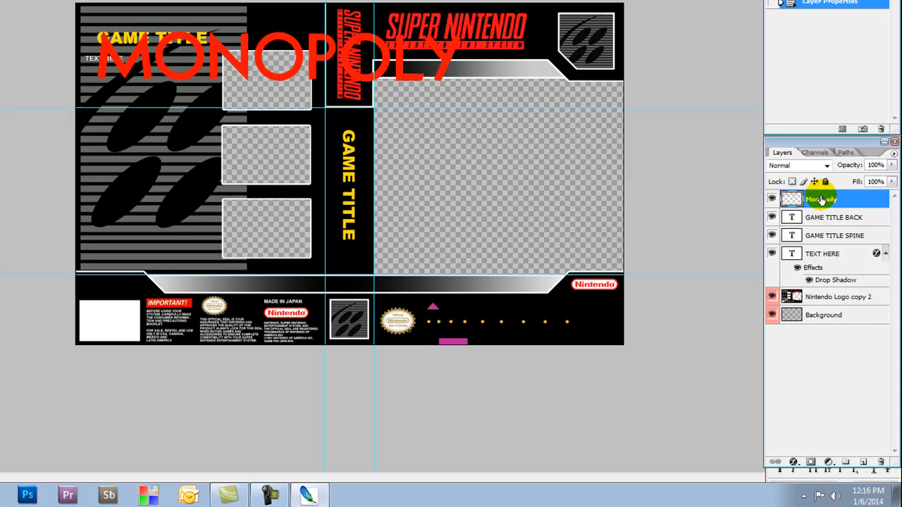
Step: Duplicate the Monopoly layer and hide the original
left_click_drag(821, 200, 864, 462)
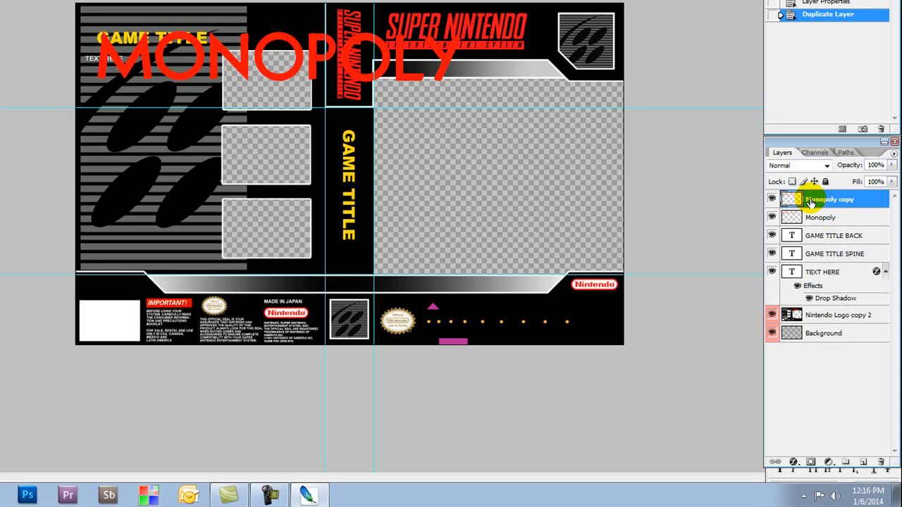
left_click(773, 217)
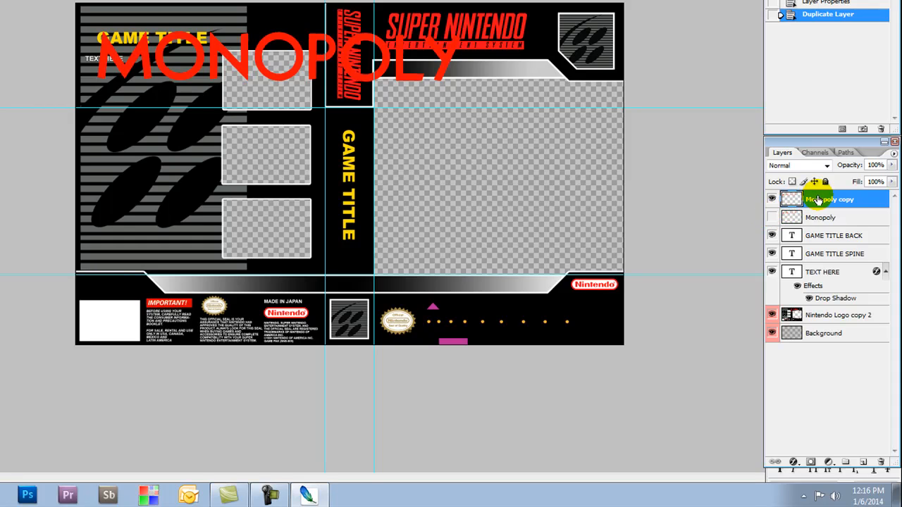
left_click_drag(278, 62, 288, 64)
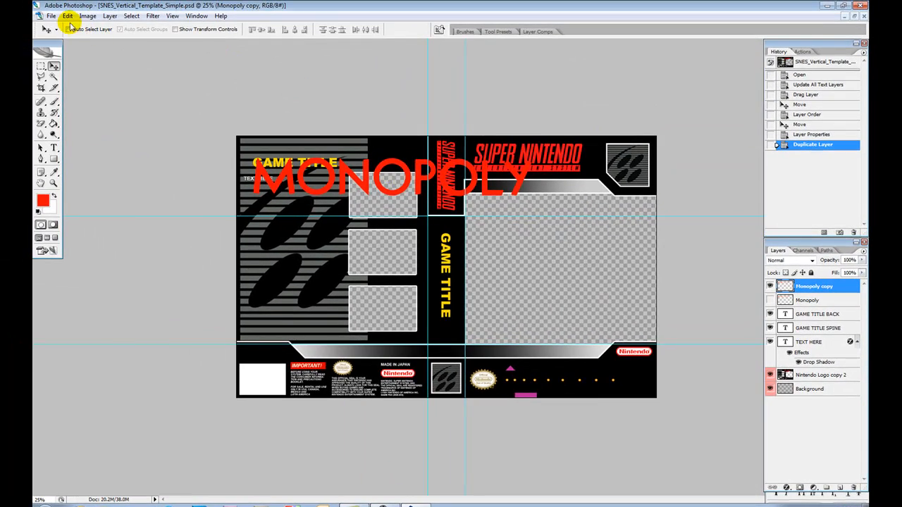
Step: Scale the Monopoly copy proportionally to 32.5% over the back cover's title and hide the GAME TITLE BACK and GAME TITLE SPINE layers
left_click(67, 16)
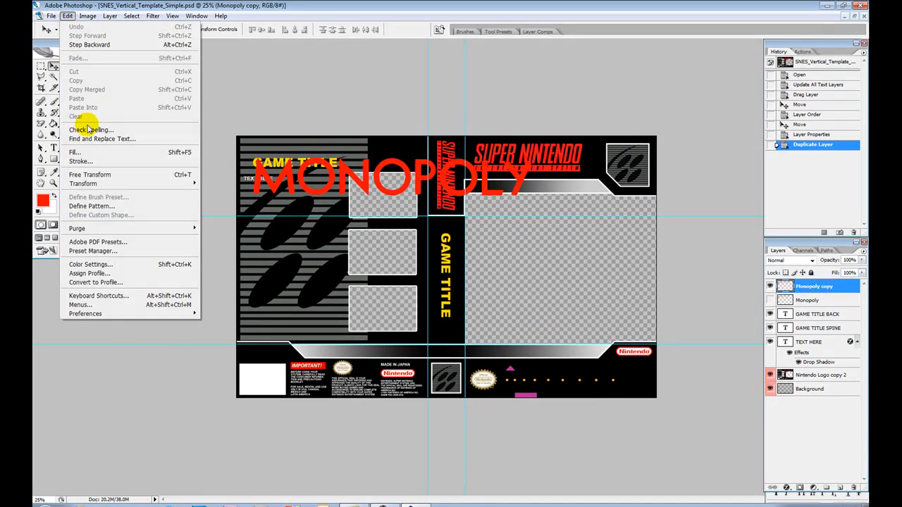
left_click(90, 175)
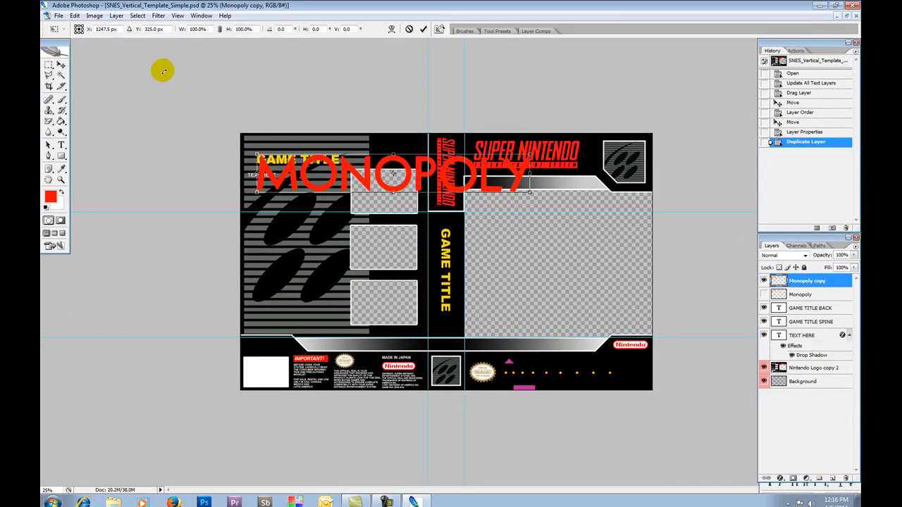
left_click(219, 30)
left_click_drag(532, 196, 350, 172)
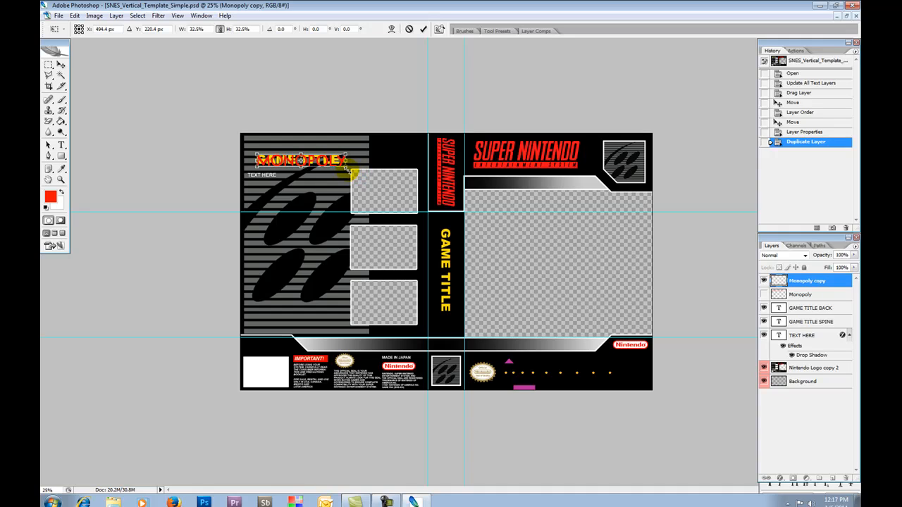
key("Return")
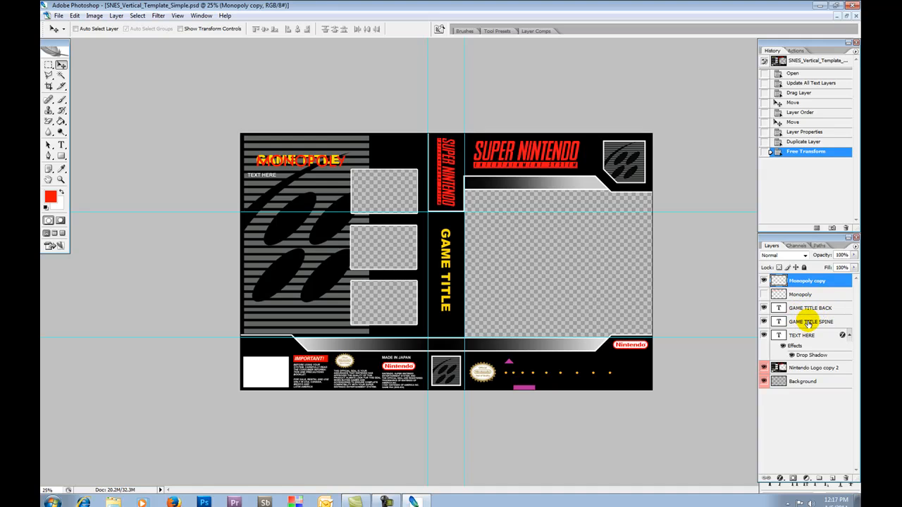
left_click(765, 310)
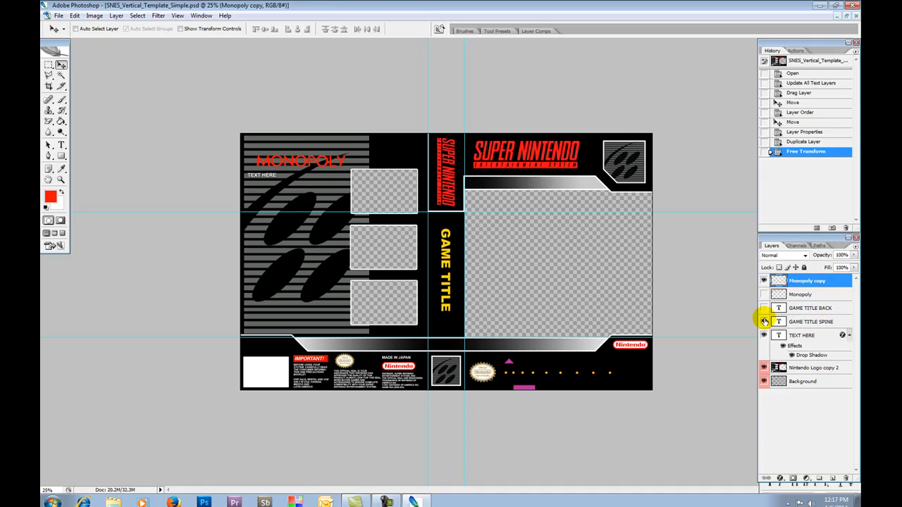
left_click(765, 321)
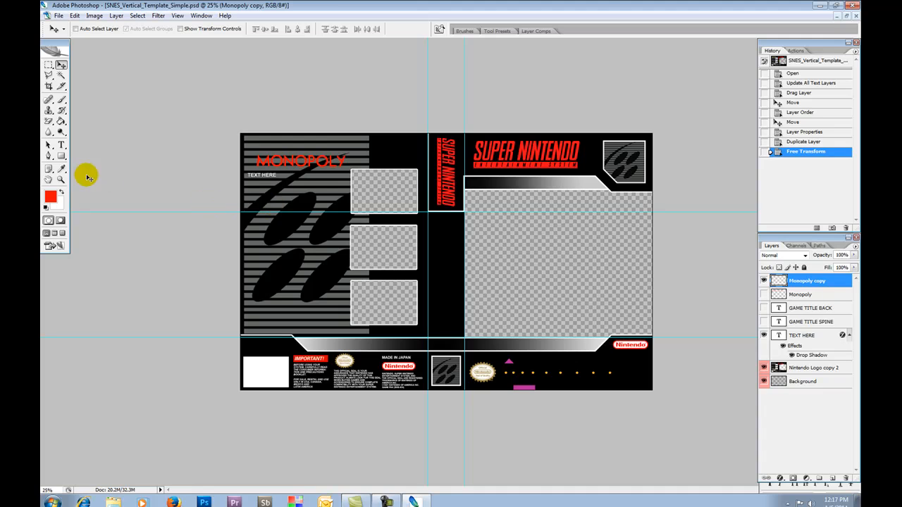
Step: Examine the back cover title enlarged to 50% with the palettes hidden, and fit the whole template on screen
left_click(60, 179)
left_click(289, 161)
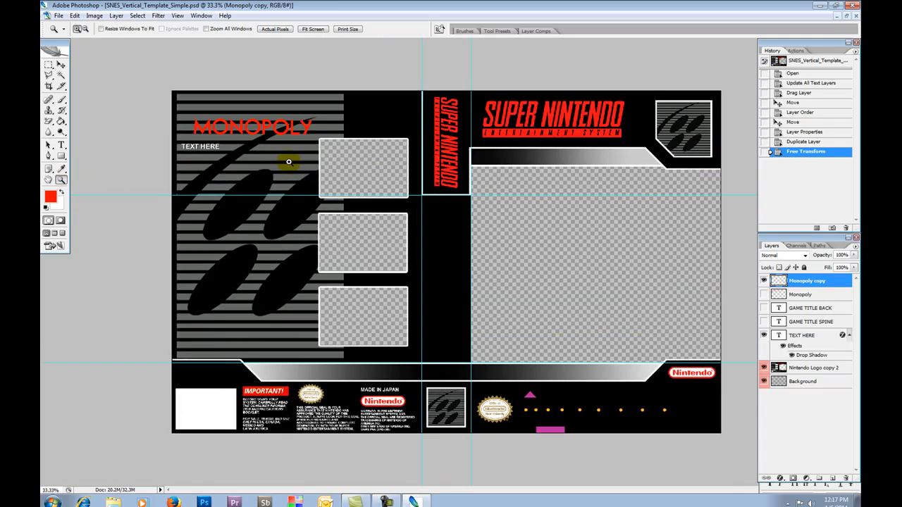
left_click(289, 161)
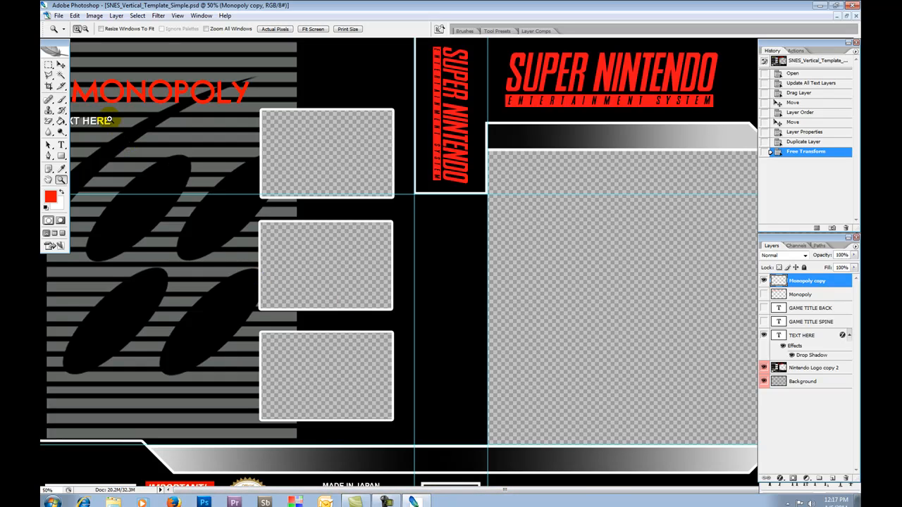
key("Tab")
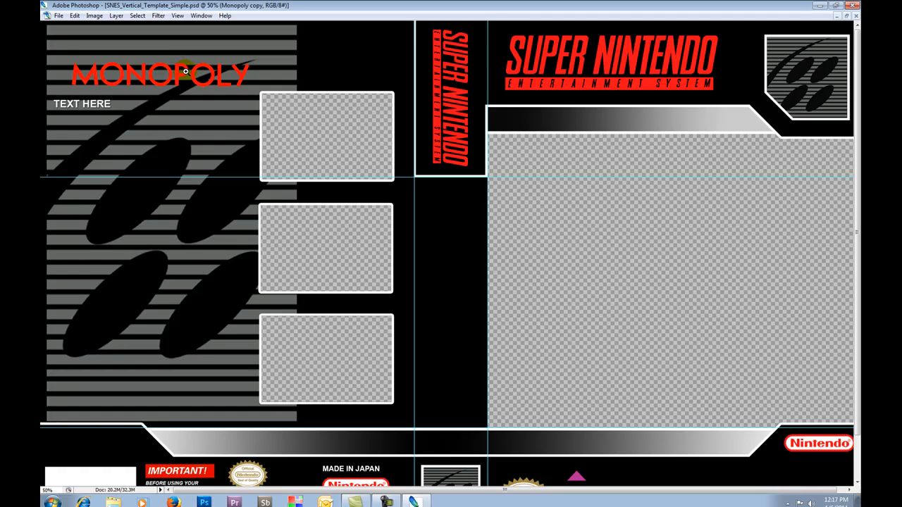
key("Tab")
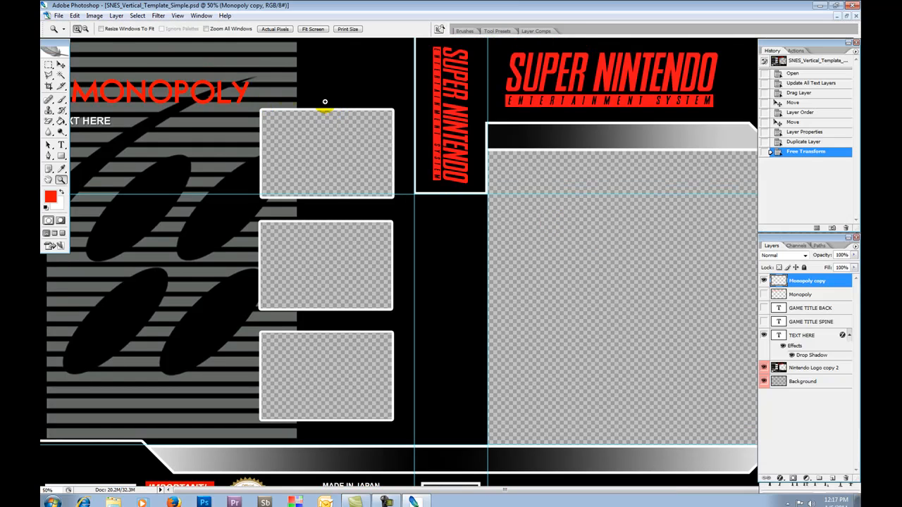
left_click(178, 16)
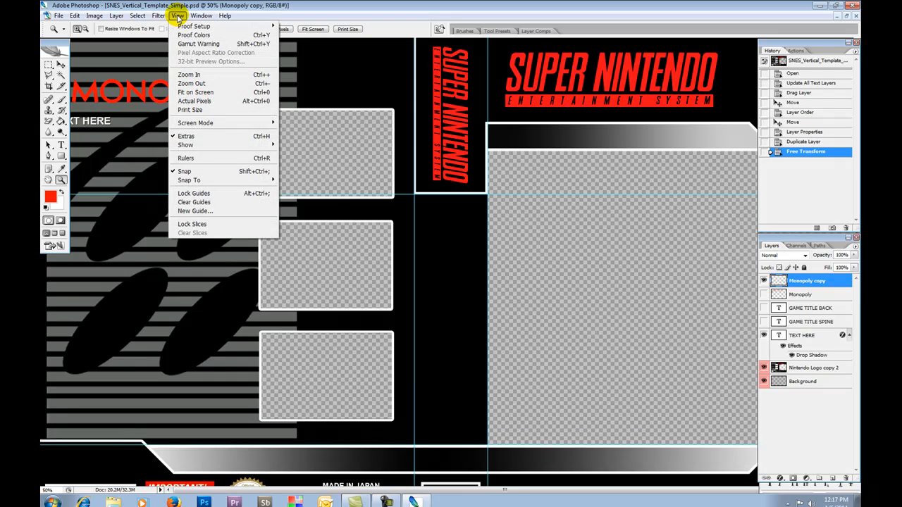
left_click(197, 91)
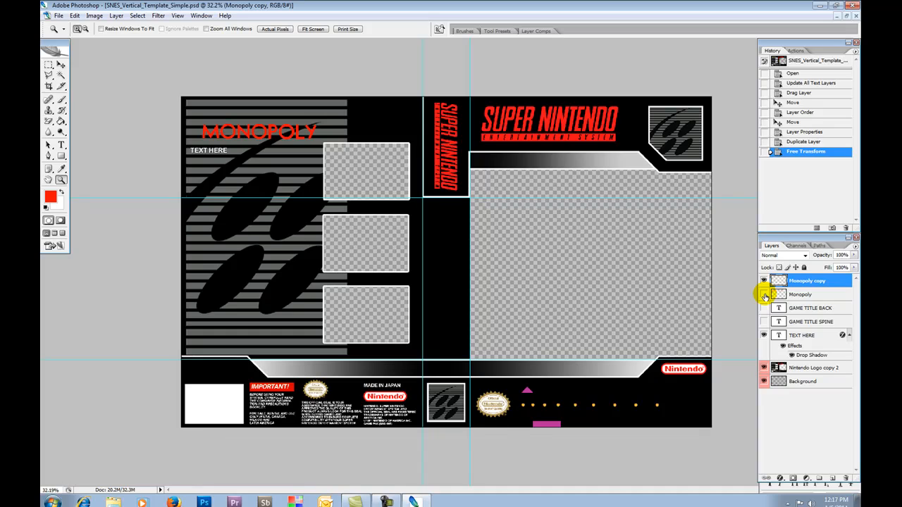
Step: Make the original Monopoly layer visible and move its large lettering down, clear of the smaller back cover title
left_click(798, 296)
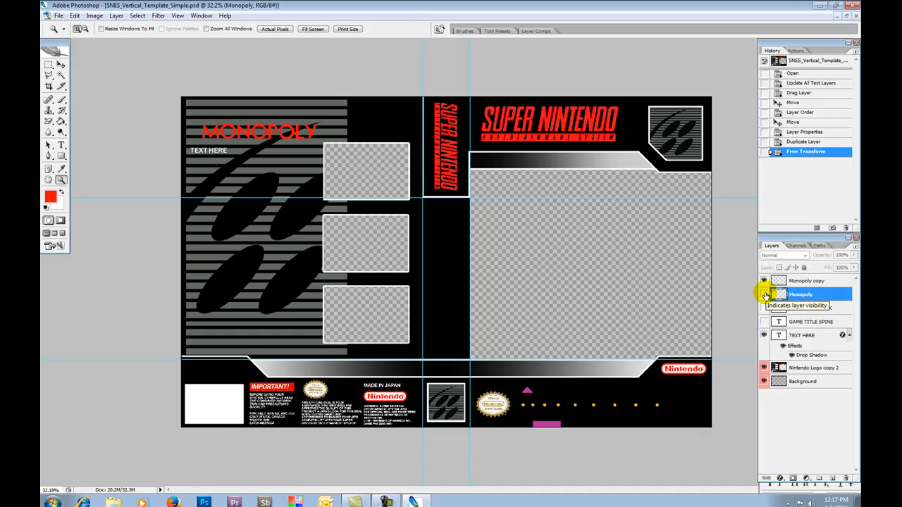
left_click(765, 294)
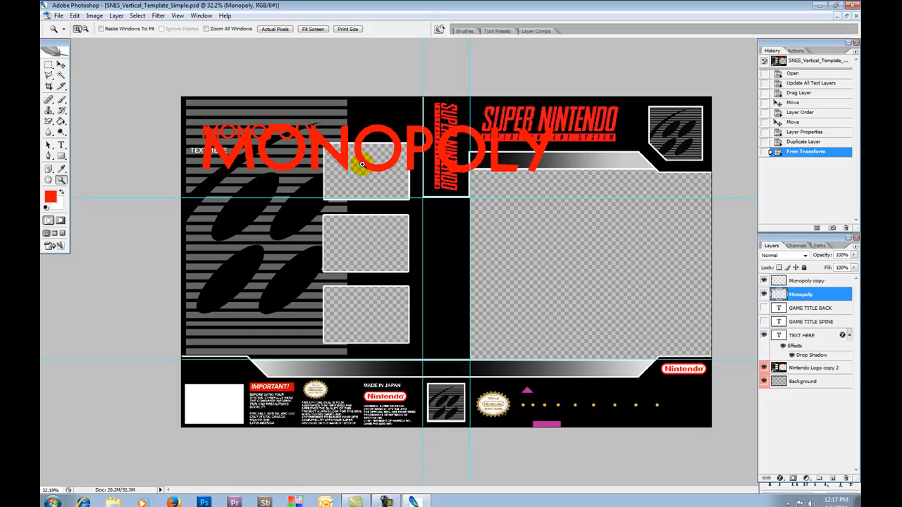
left_click(60, 65)
left_click_drag(338, 165, 369, 221)
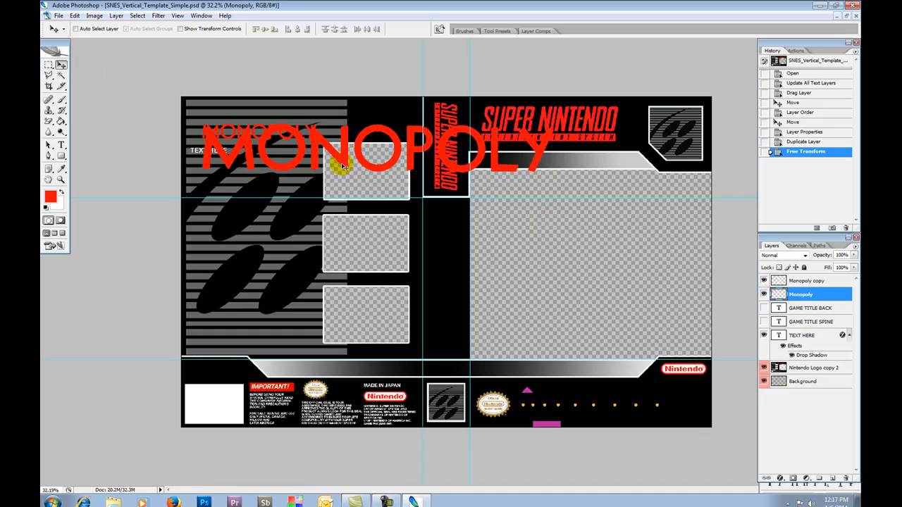
left_click_drag(484, 323, 493, 342)
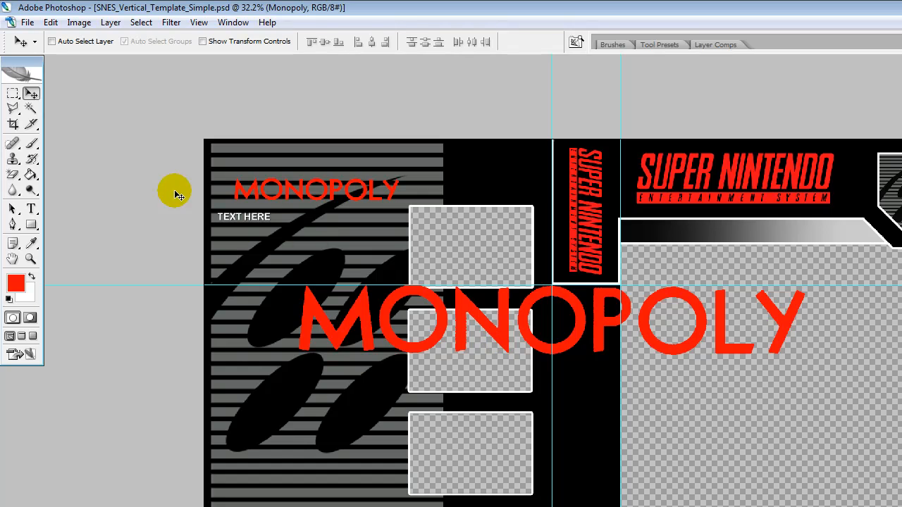
Step: Rotate the large Monopoly lettering 90° clockwise so that it reads down the spine
left_click(50, 23)
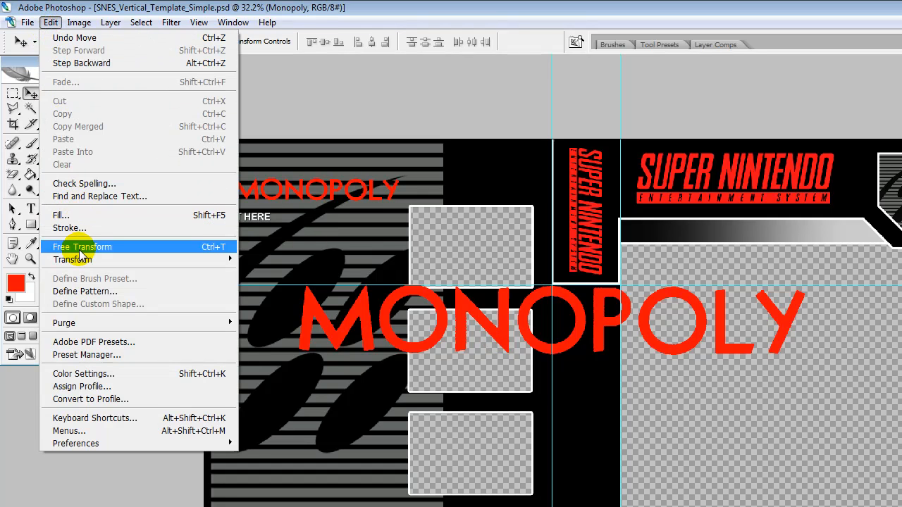
mouse_move(79, 259)
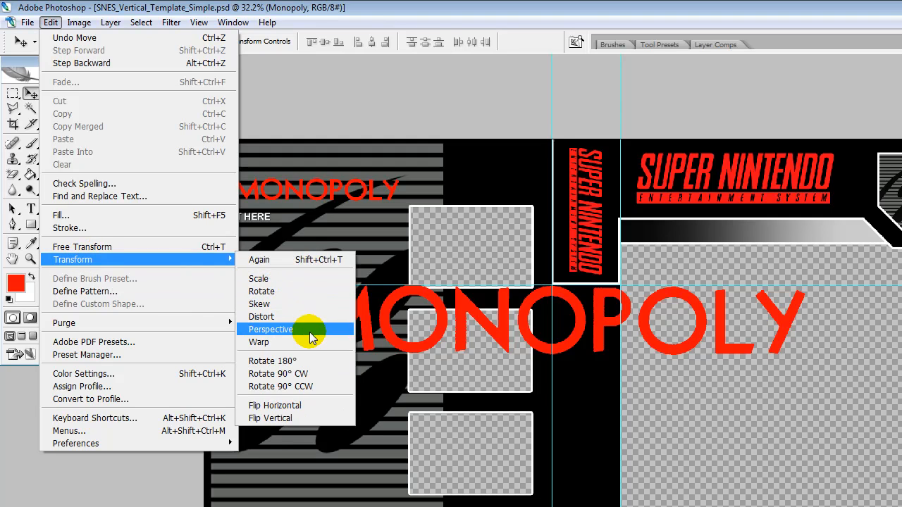
left_click(307, 374)
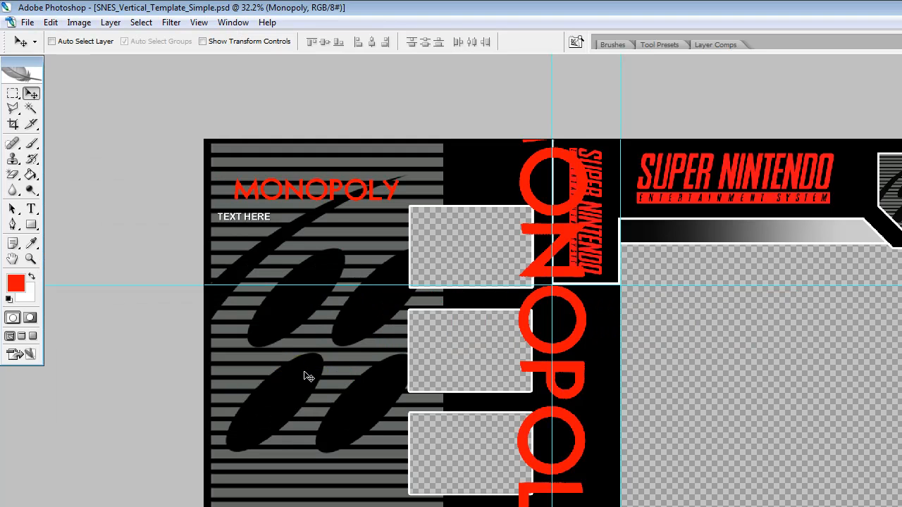
Step: Scale the rotated Monopoly lettering proportionally to 39.6% and center it on the spine just below the Super Nintendo logo
left_click(50, 22)
left_click(74, 247)
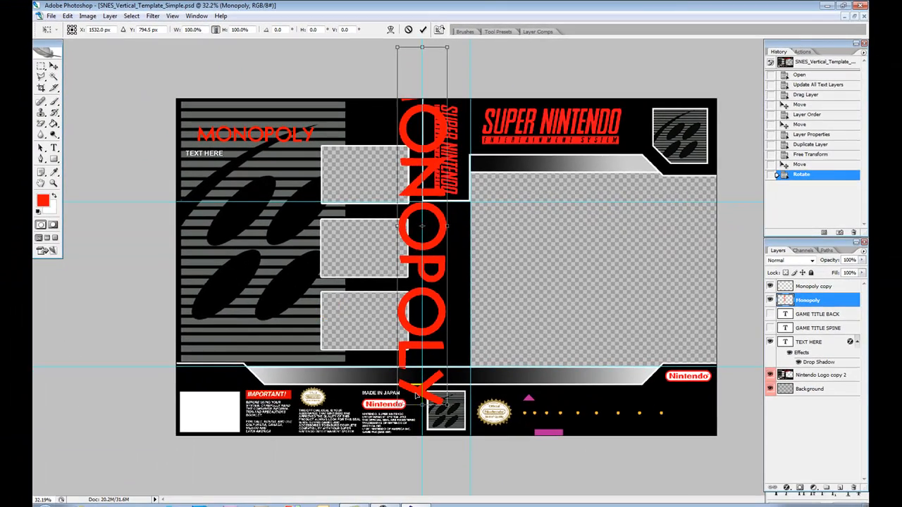
left_click_drag(398, 407, 408, 317)
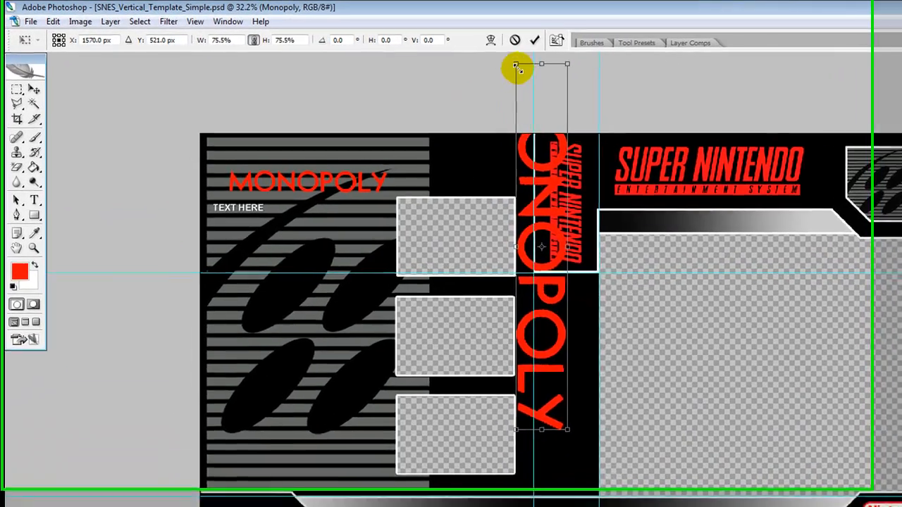
left_click_drag(516, 67, 532, 161)
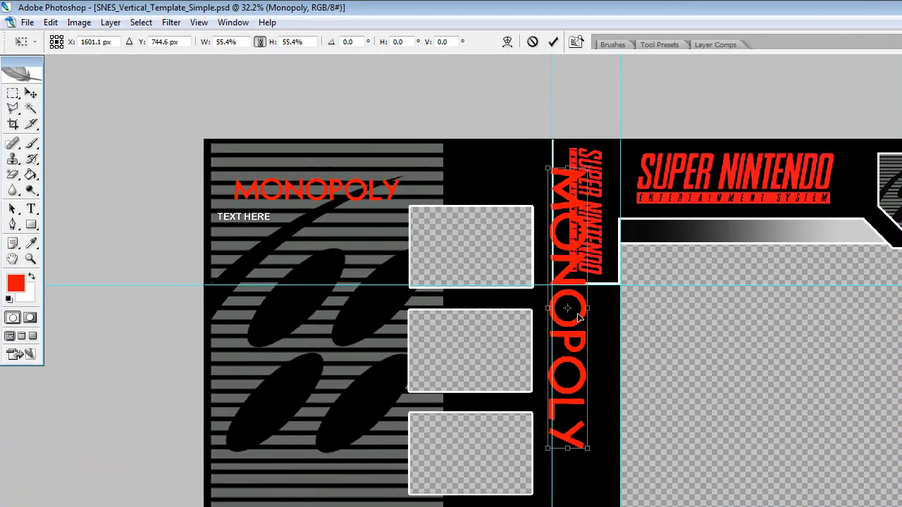
left_click_drag(578, 318, 596, 356)
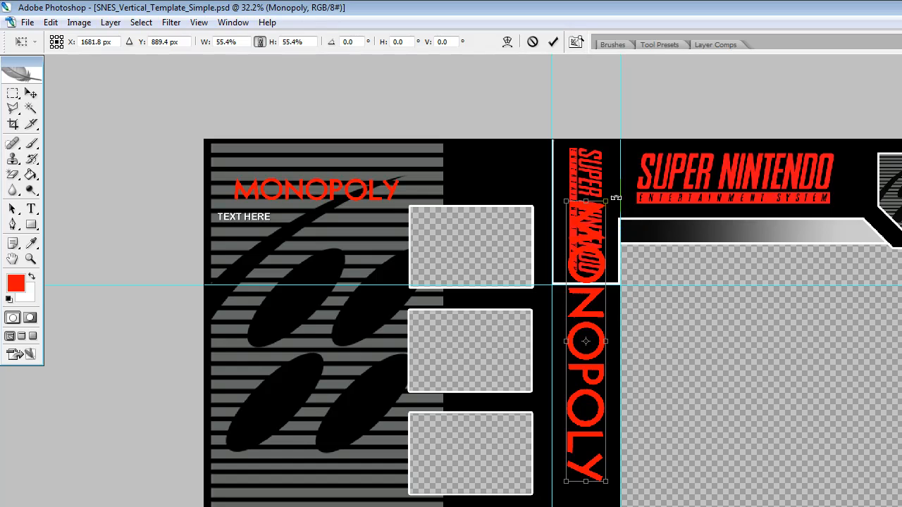
left_click_drag(610, 199, 600, 282)
left_click_drag(584, 368, 584, 384)
left_click_drag(598, 290, 594, 299)
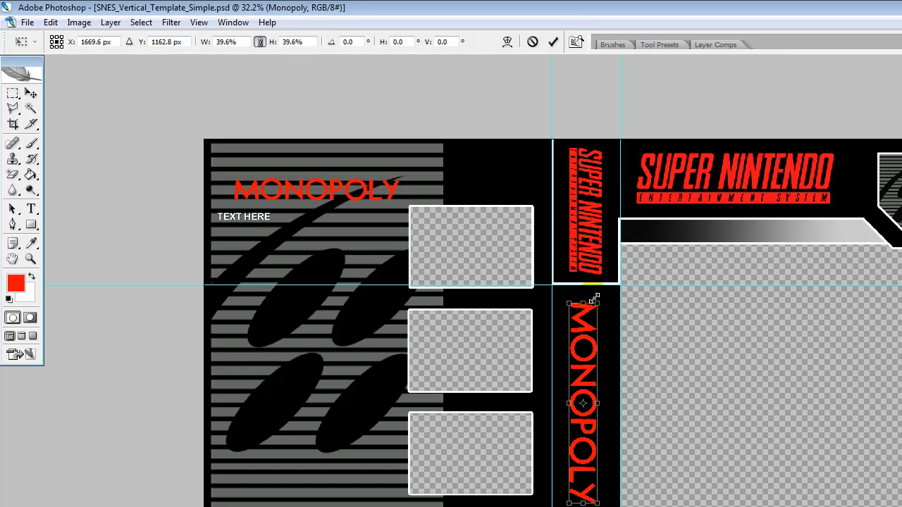
key("Return")
left_click_drag(591, 386, 592, 382)
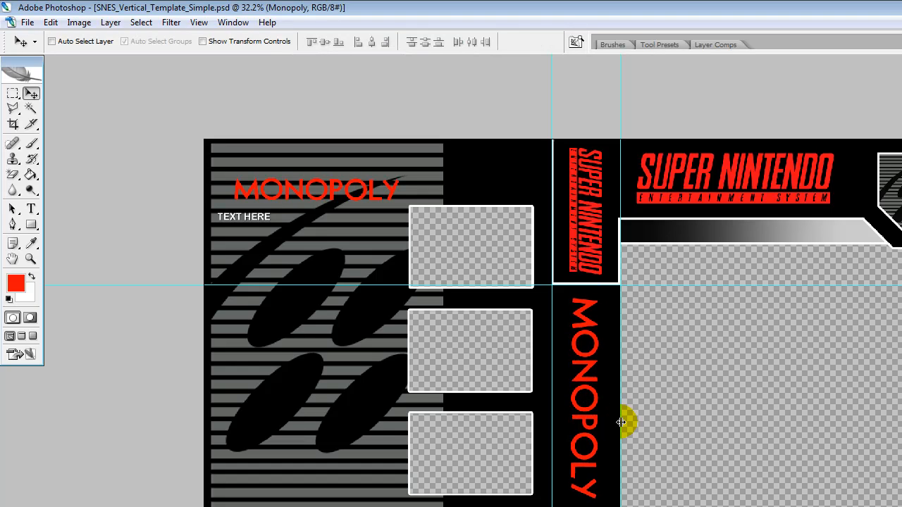